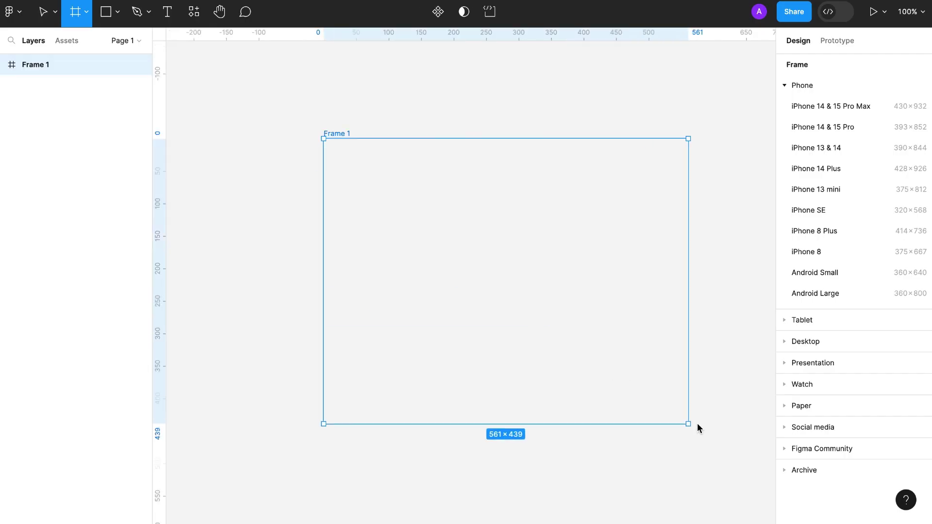
Create a 633×506 frame and give it a dark purple fill
{"action": "left_click_drag", "start_coordinate": [696, 427], "coordinate": [735, 468]}
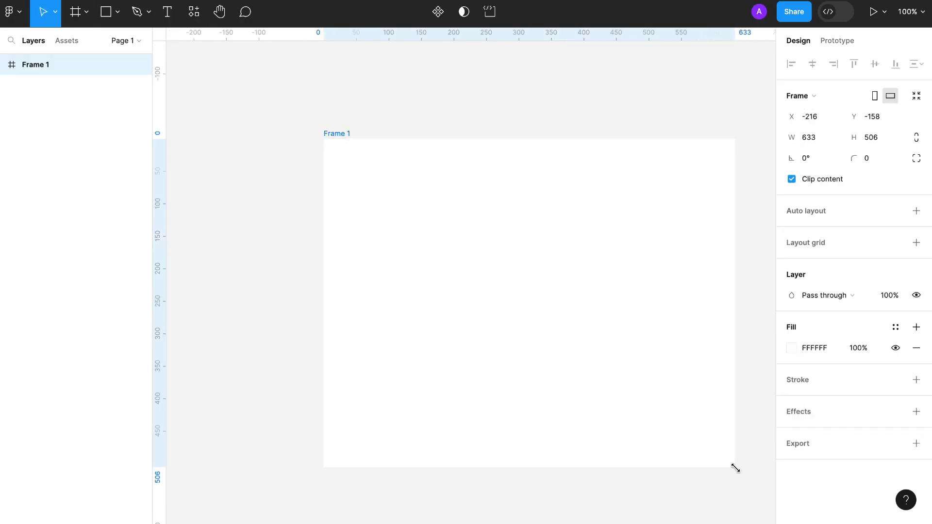
{"action": "left_click", "coordinate": [792, 349]}
{"action": "left_click", "coordinate": [726, 362]}
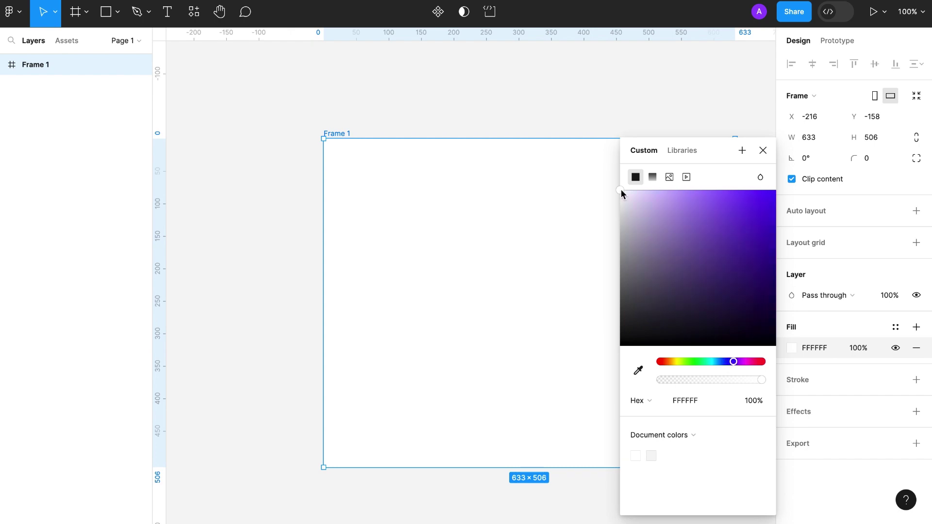
{"action": "left_click_drag", "start_coordinate": [622, 193], "coordinate": [767, 283]}
Draw a 266×266 light grey circle on Frame 1 at X 191, Y 91
{"action": "left_click", "coordinate": [763, 150]}
{"action": "key", "text": "r"}
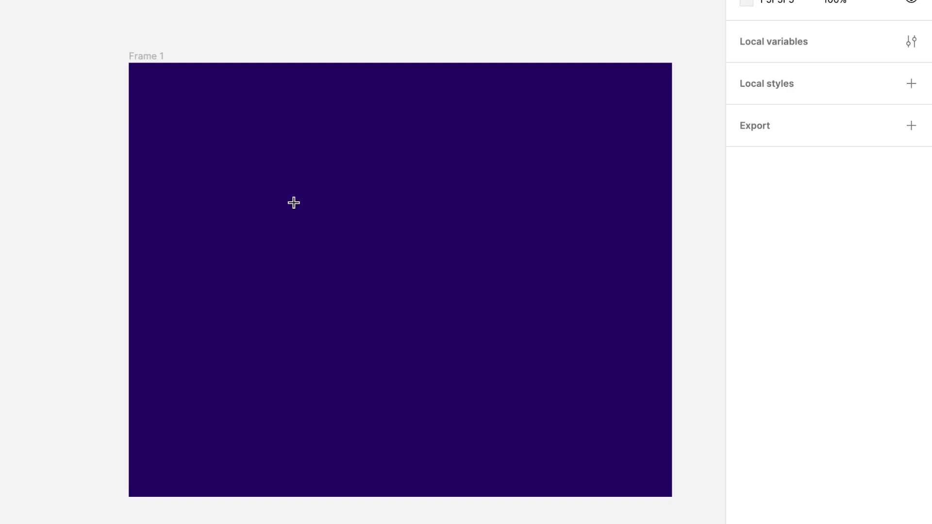
{"action": "left_click_drag", "start_coordinate": [293, 202], "coordinate": [524, 387]}
Raise the circle, remove its fill and give it a black 000000 outside stroke of 49
{"action": "left_click_drag", "start_coordinate": [417, 305], "coordinate": [418, 245]}
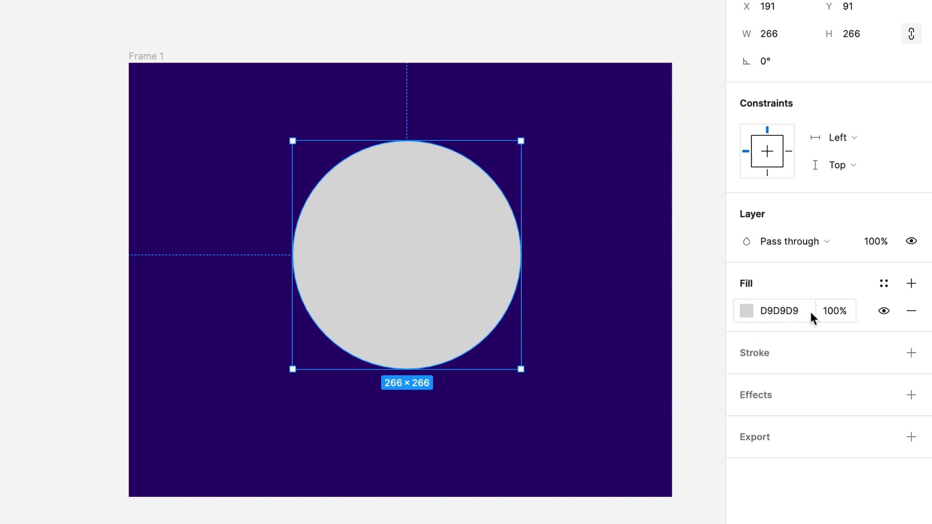
{"action": "left_click", "coordinate": [911, 354]}
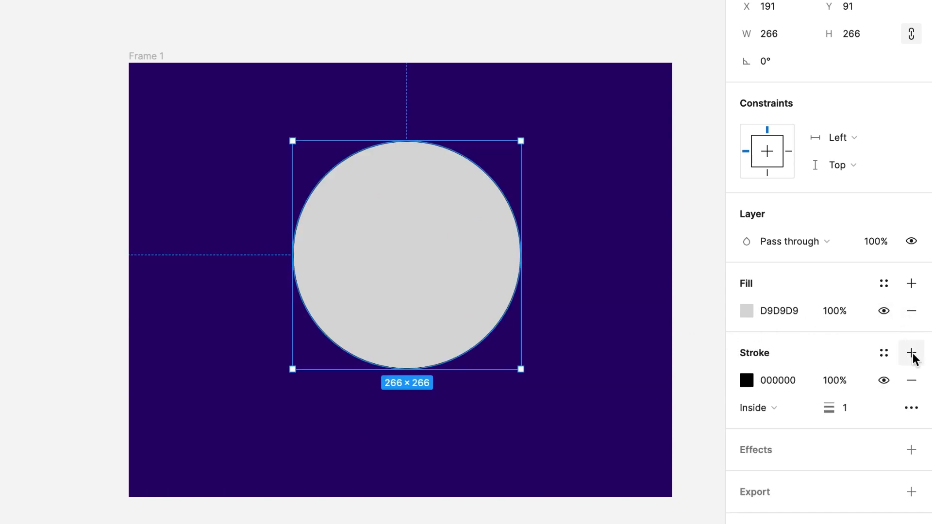
{"action": "scroll", "coordinate": [662, 334], "scroll_direction": "left", "scroll_amount": 5}
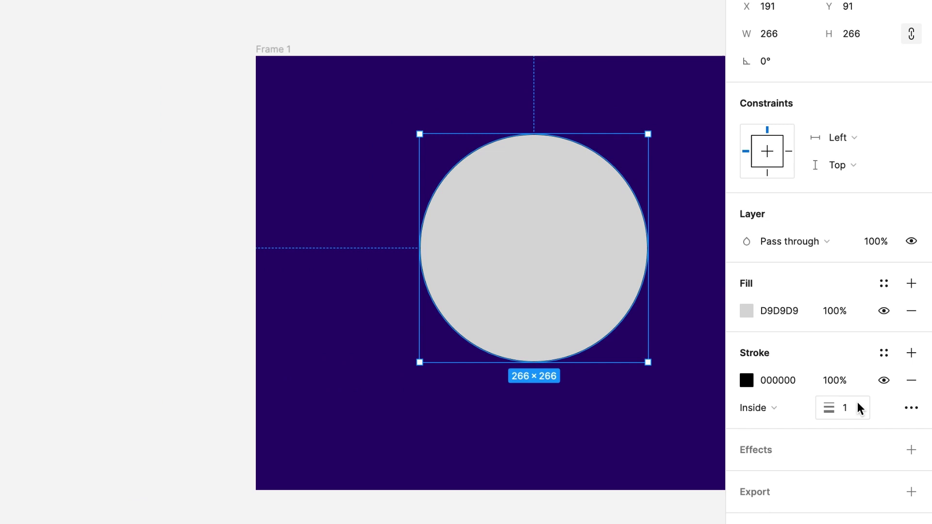
{"action": "left_click", "coordinate": [911, 311]}
{"action": "left_click", "coordinate": [762, 386]}
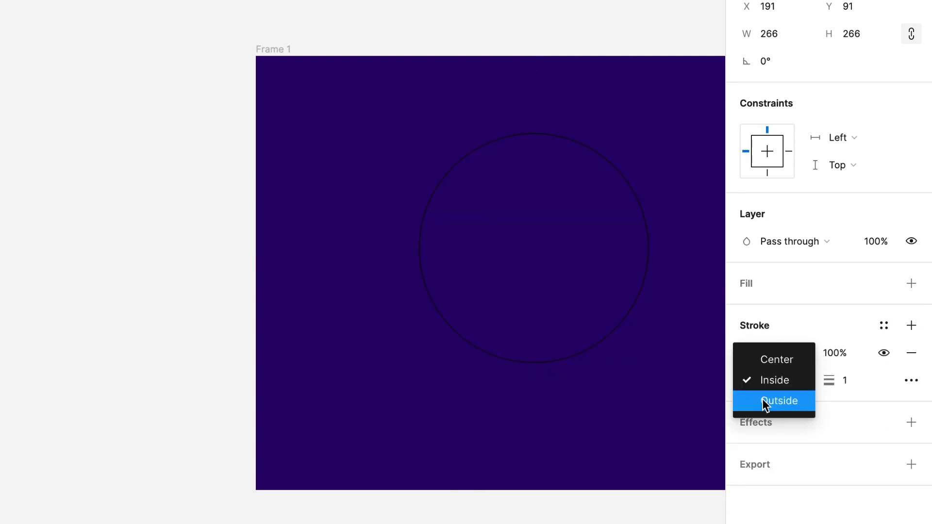
{"action": "left_click", "coordinate": [765, 399]}
{"action": "mouse_move", "coordinate": [823, 380]}
{"action": "left_mouse_down"}
{"action": "mouse_move", "coordinate": [912, 380]}
{"action": "mouse_move", "coordinate": [824, 380]}
{"action": "left_mouse_up"}
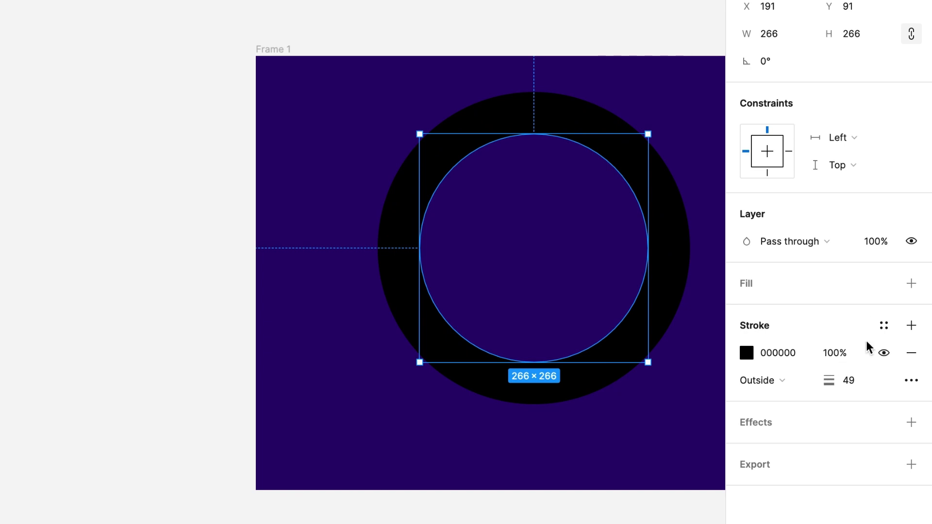
Add a drop shadow to the ring coloured white FFFFFF at 100% opacity
{"action": "left_click", "coordinate": [910, 422]}
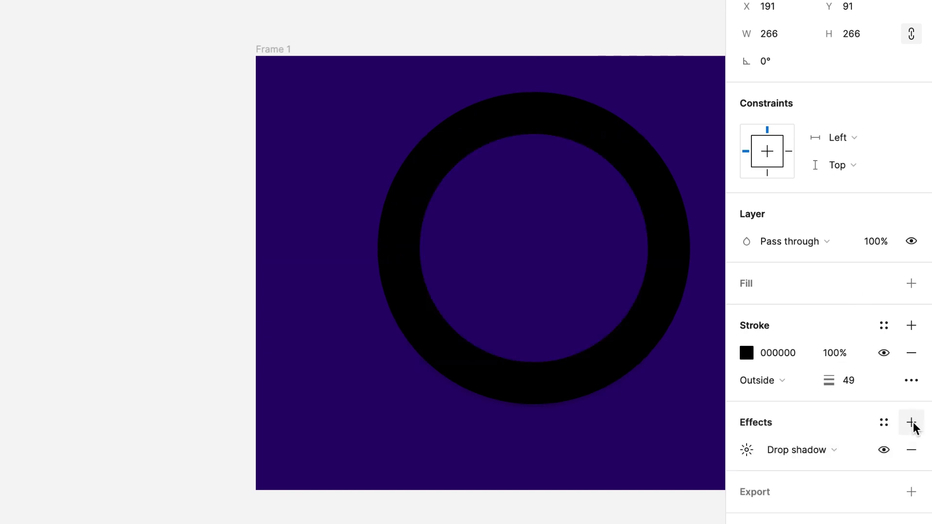
{"action": "left_click", "coordinate": [747, 452]}
{"action": "left_click", "coordinate": [540, 496]}
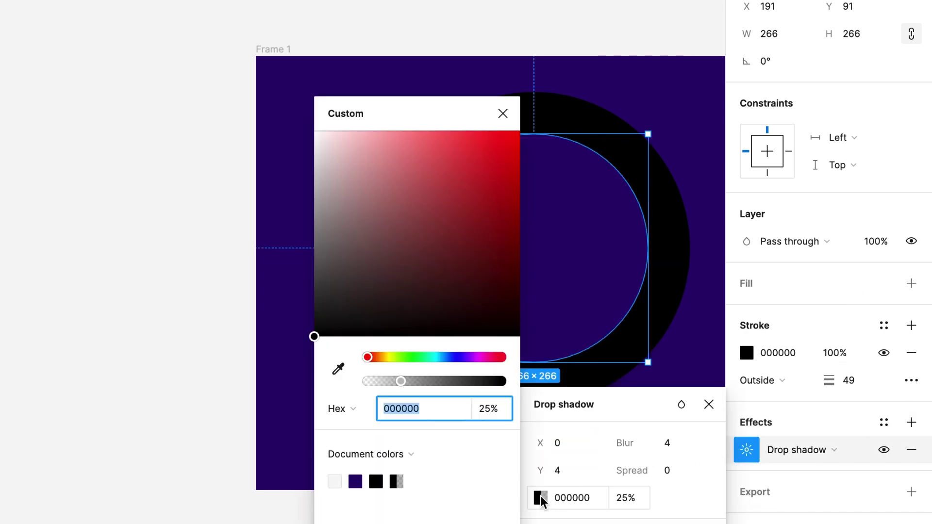
{"action": "left_click_drag", "start_coordinate": [402, 99], "coordinate": [757, 144]}
{"action": "left_click_drag", "start_coordinate": [707, 262], "coordinate": [706, 38]}
{"action": "left_click", "coordinate": [626, 497]}
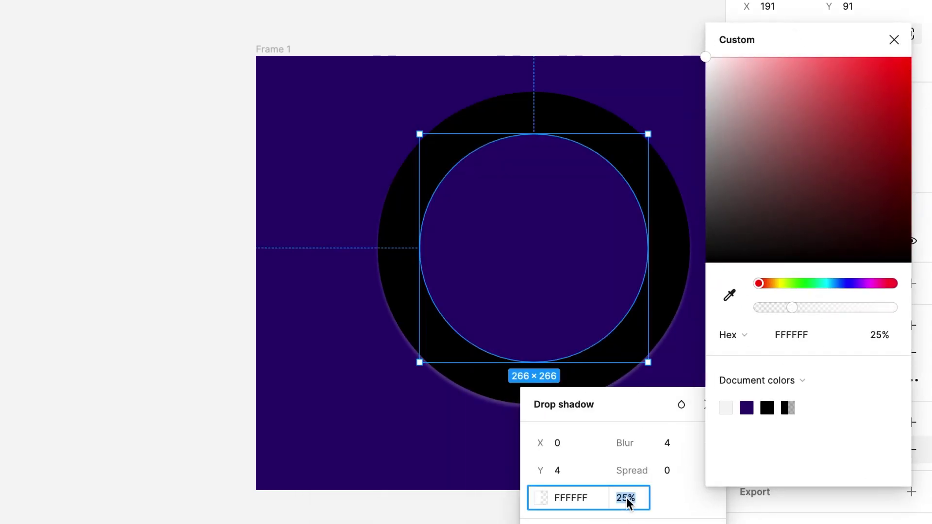
{"action": "type", "text": "100"}
{"action": "key", "text": "Return"}
{"action": "left_click", "coordinate": [894, 39]}
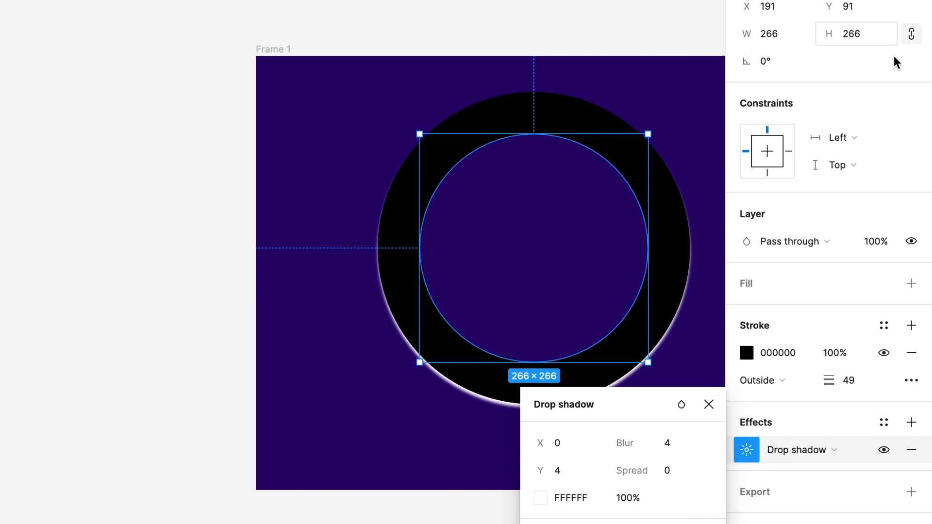
Set the drop shadow's Y offset to 22 and blur to 45
{"action": "left_click_drag", "start_coordinate": [542, 470], "coordinate": [595, 470]}
{"action": "left_click_drag", "start_coordinate": [595, 423], "coordinate": [594, 423]}
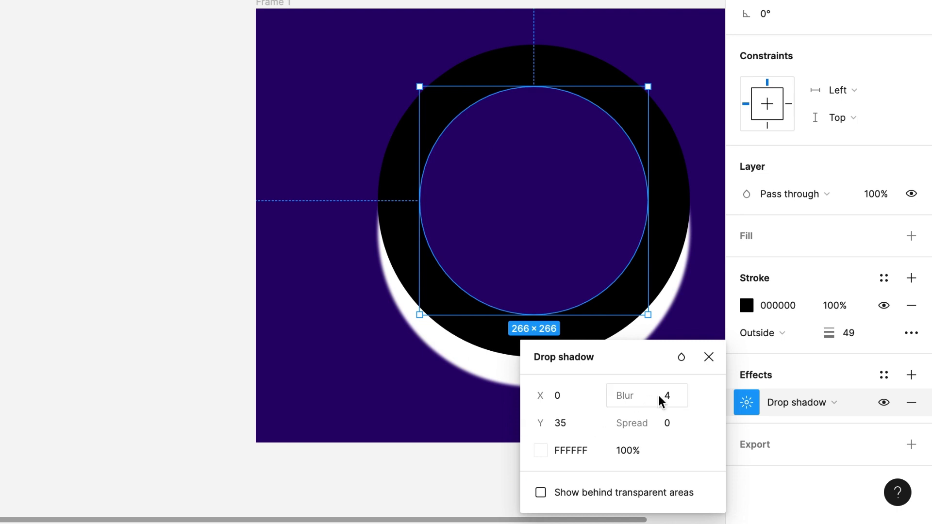
{"action": "left_click", "coordinate": [563, 427]}
{"action": "type", "text": "22"}
{"action": "key", "text": "Return"}
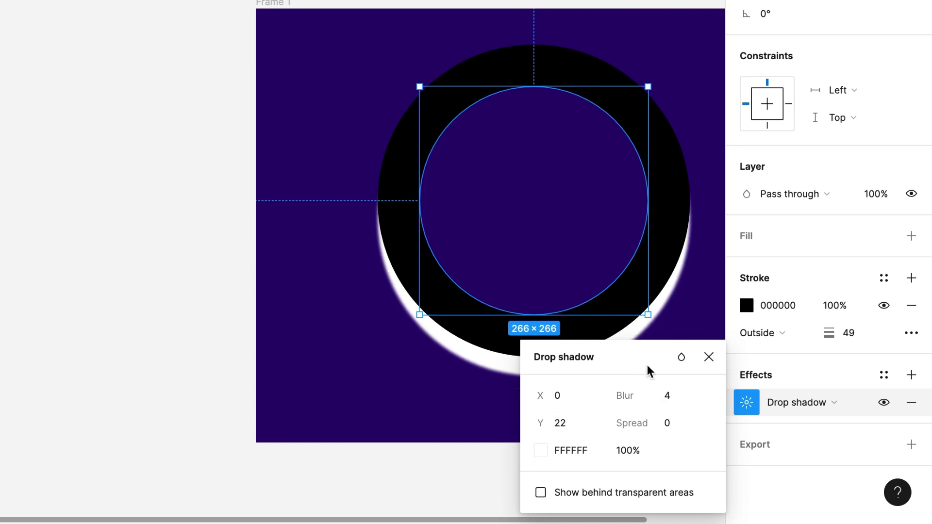
{"action": "left_click", "coordinate": [665, 399]}
{"action": "type", "text": "45"}
{"action": "key", "text": "Return"}
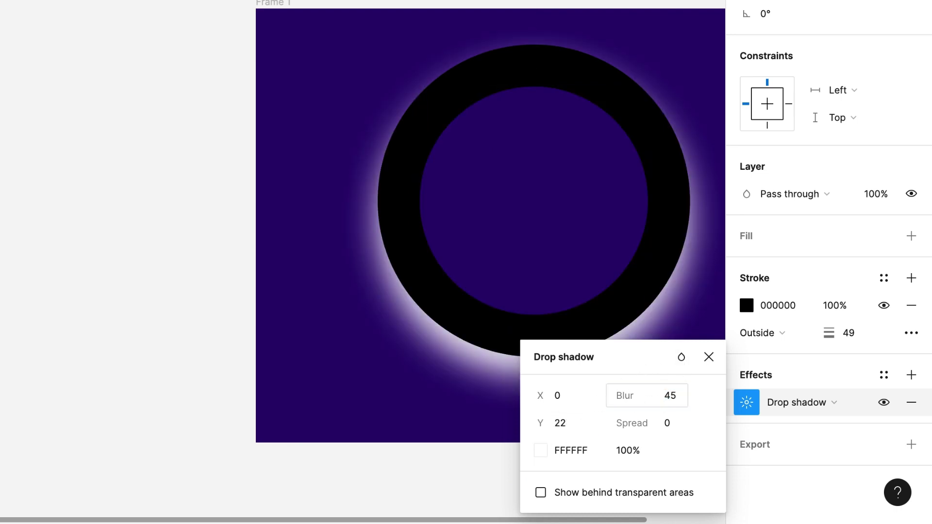
{"action": "left_click", "coordinate": [709, 358]}
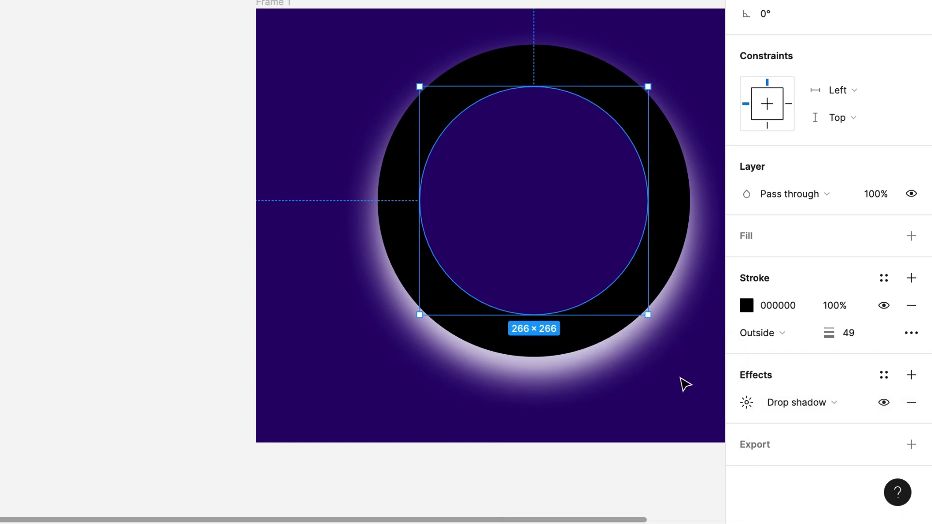
Change the effect to an inner shadow and duplicate it
{"action": "left_click", "coordinate": [822, 399]}
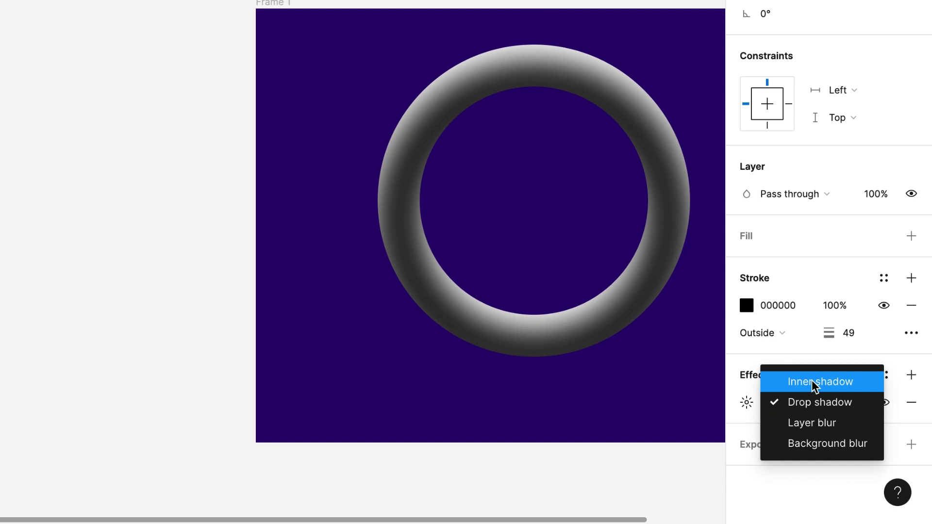
{"action": "left_click", "coordinate": [811, 380]}
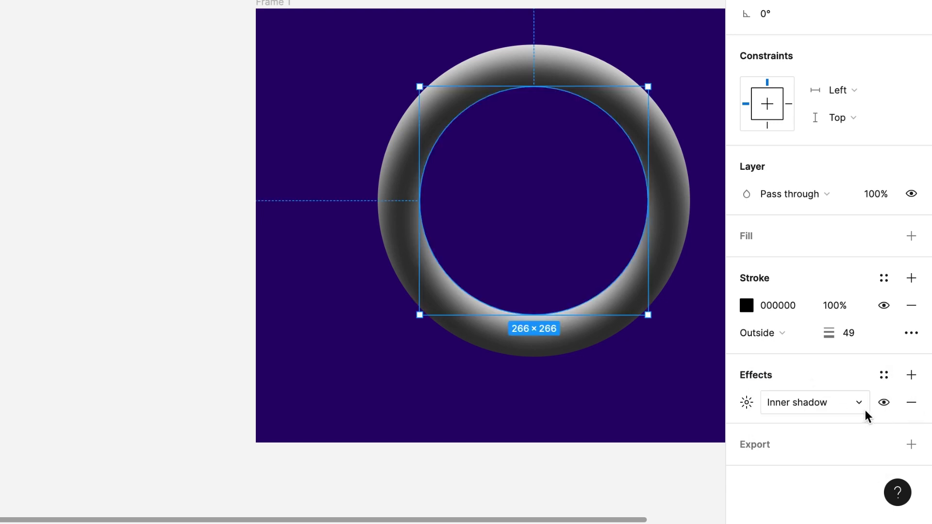
{"action": "left_click", "coordinate": [926, 404]}
{"action": "key", "text": "ctrl+d"}
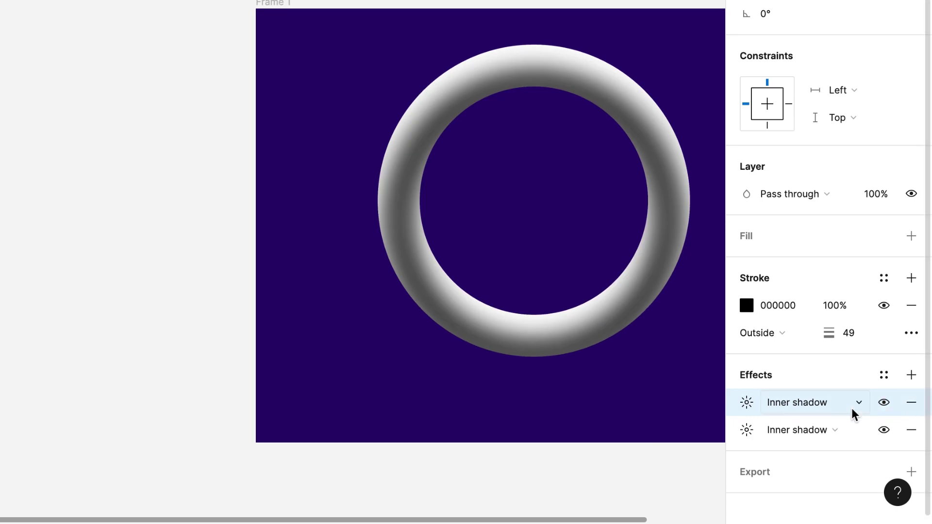
Set the first inner shadow to 90% opacity, blur 35 and Y offset 0
{"action": "left_click", "coordinate": [750, 402]}
{"action": "left_click", "coordinate": [628, 491]}
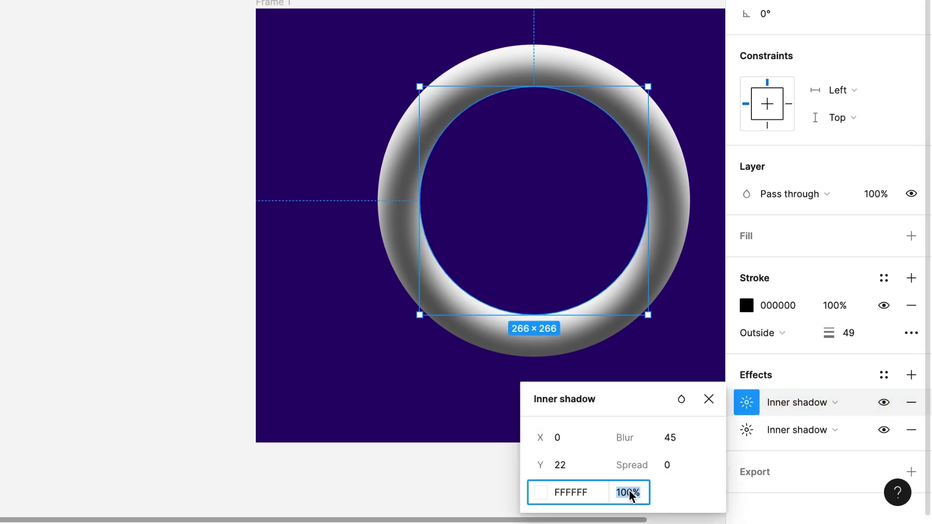
{"action": "type", "text": "90"}
{"action": "left_click", "coordinate": [676, 440]}
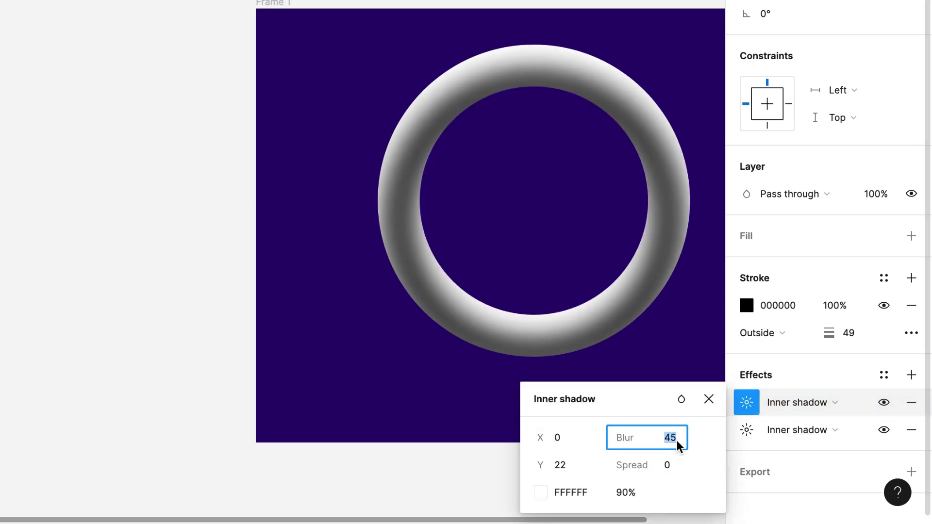
{"action": "type", "text": "35"}
{"action": "key", "text": "Return"}
{"action": "left_click", "coordinate": [562, 469]}
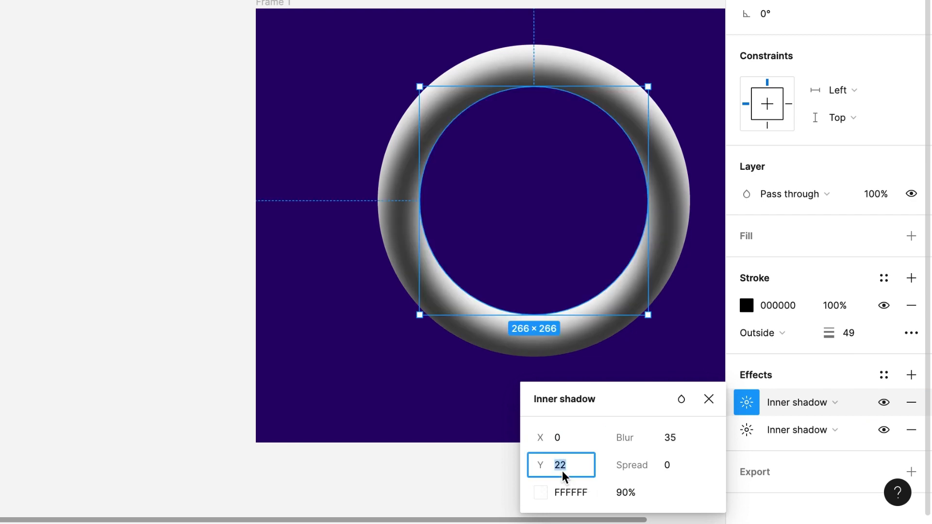
{"action": "type", "text": "0"}
{"action": "key", "text": "Return"}
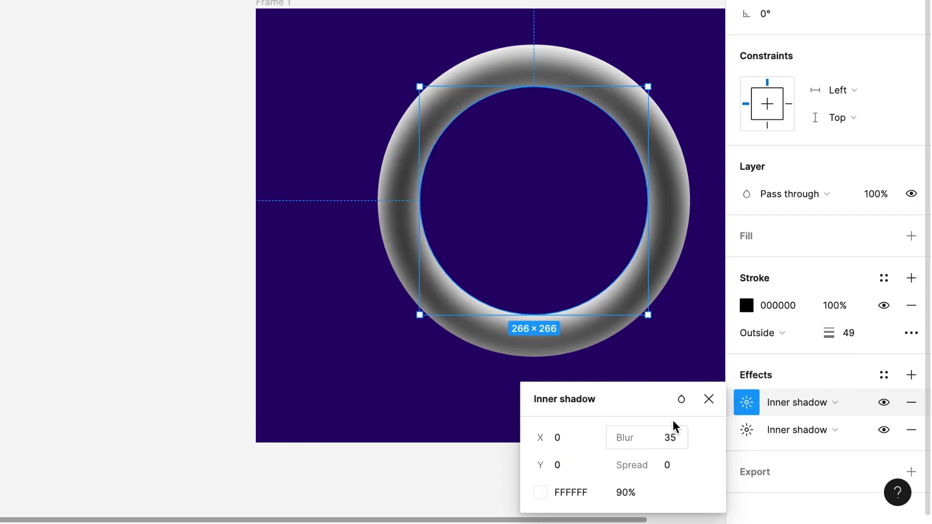
{"action": "left_click", "coordinate": [709, 398]}
Toggle the first inner shadow's visibility off and on to compare
{"action": "left_click", "coordinate": [896, 402]}
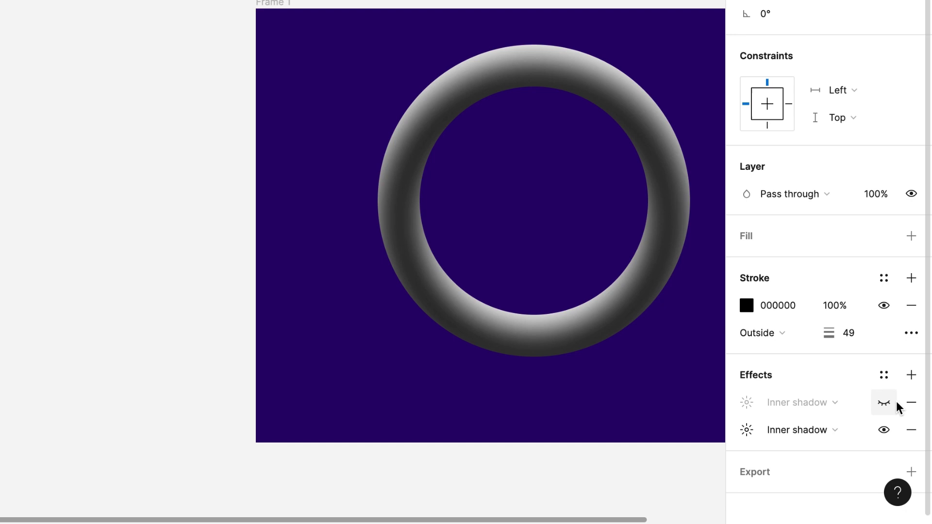
{"action": "left_click", "coordinate": [895, 401]}
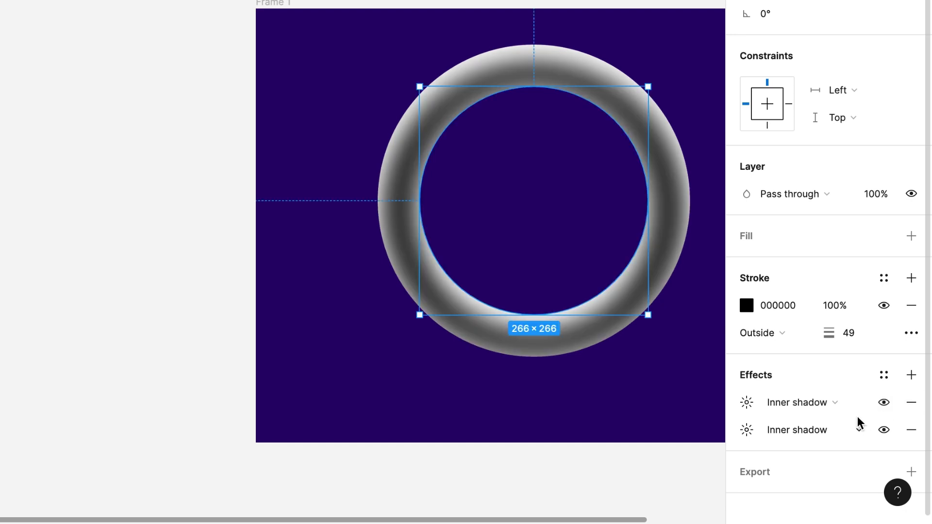
{"action": "left_click", "coordinate": [829, 404]}
Keep the existing effect as an inner shadow and add a third inner shadow
{"action": "left_click", "coordinate": [811, 404]}
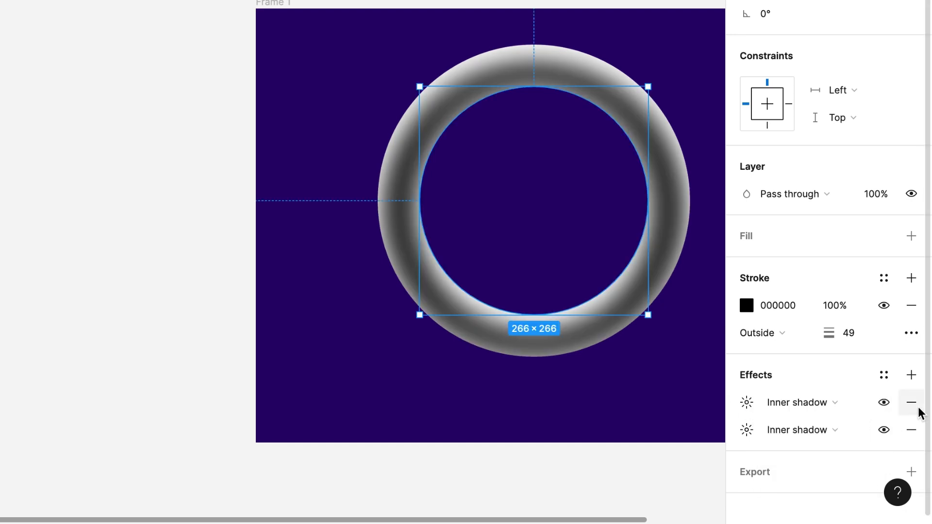
{"action": "left_click", "coordinate": [882, 407]}
{"action": "left_click", "coordinate": [882, 408]}
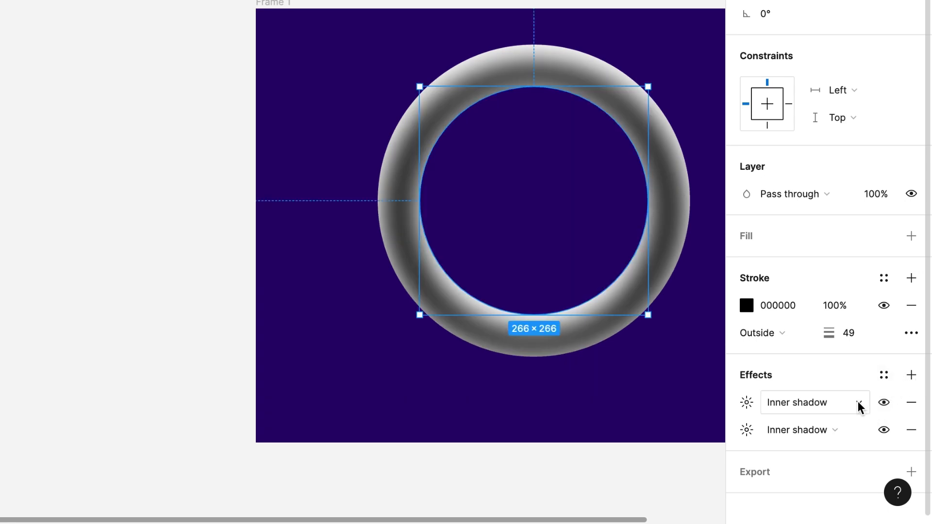
{"action": "left_click", "coordinate": [909, 377]}
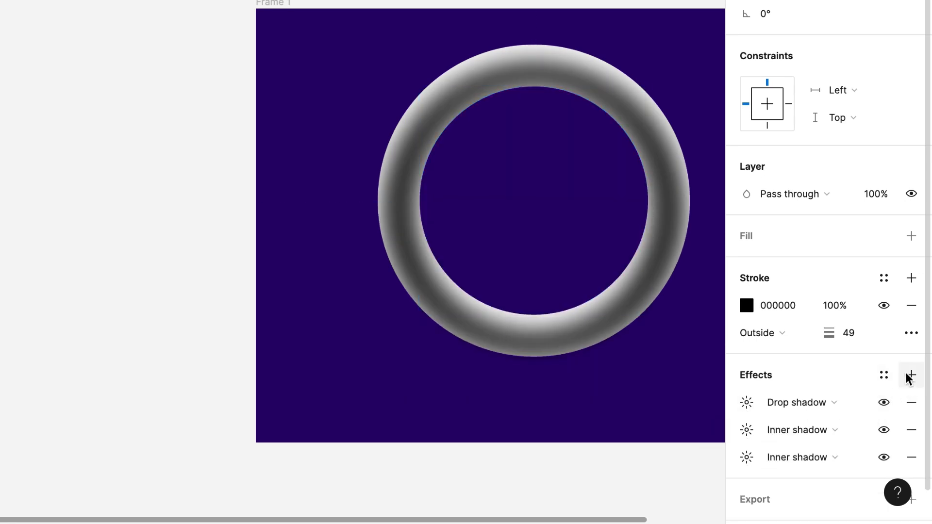
{"action": "left_click", "coordinate": [781, 407]}
{"action": "left_click", "coordinate": [802, 381]}
{"action": "left_click", "coordinate": [747, 402]}
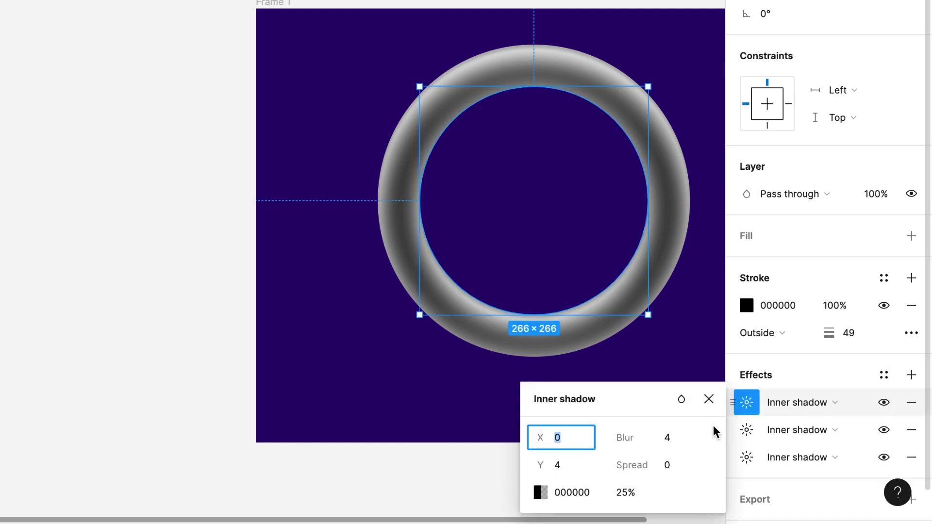
Colour the new inner shadow teal 058F87
{"action": "left_click", "coordinate": [541, 492]}
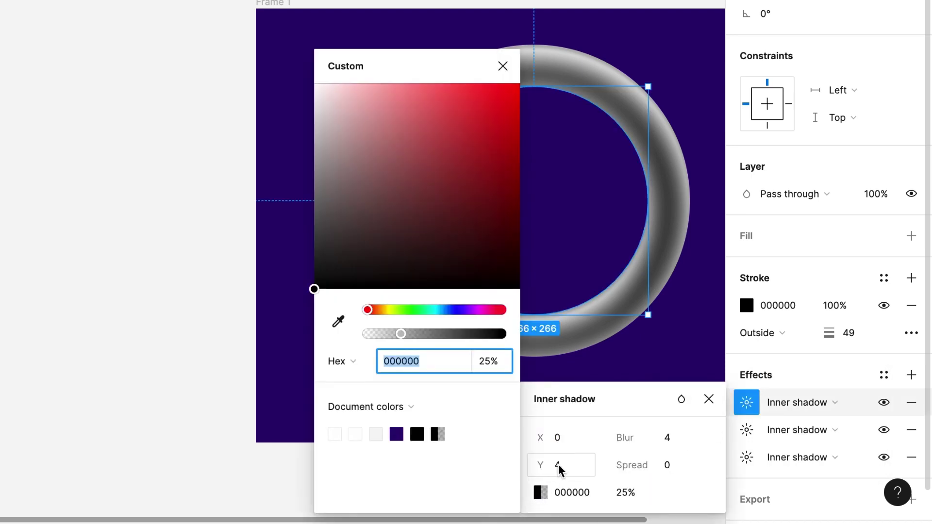
{"action": "left_click_drag", "start_coordinate": [371, 310], "coordinate": [468, 310]}
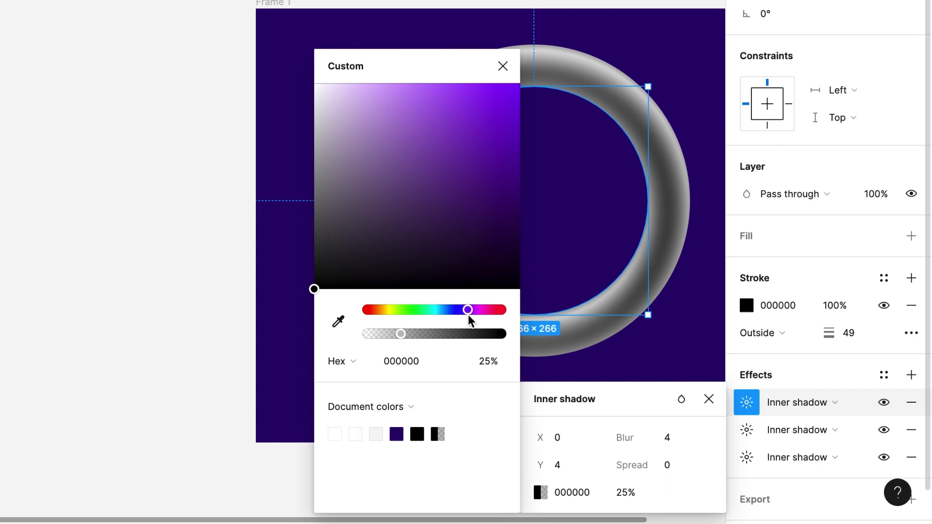
{"action": "left_click_drag", "start_coordinate": [313, 289], "coordinate": [429, 101]}
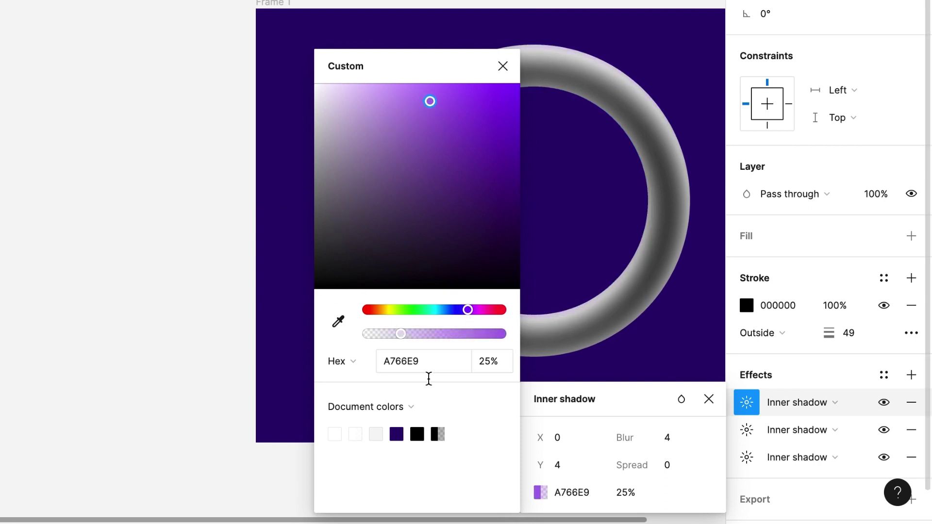
{"action": "left_click_drag", "start_coordinate": [400, 333], "coordinate": [526, 333]}
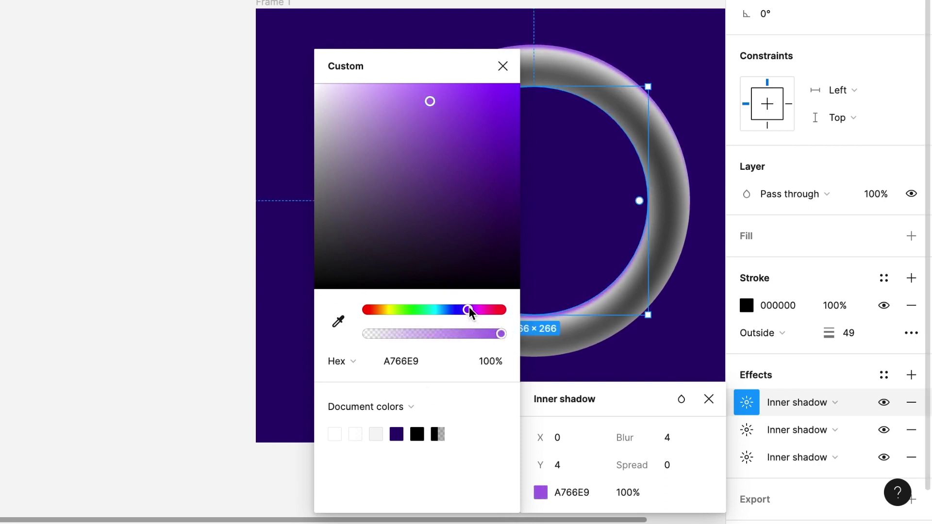
{"action": "left_click_drag", "start_coordinate": [469, 309], "coordinate": [433, 309]}
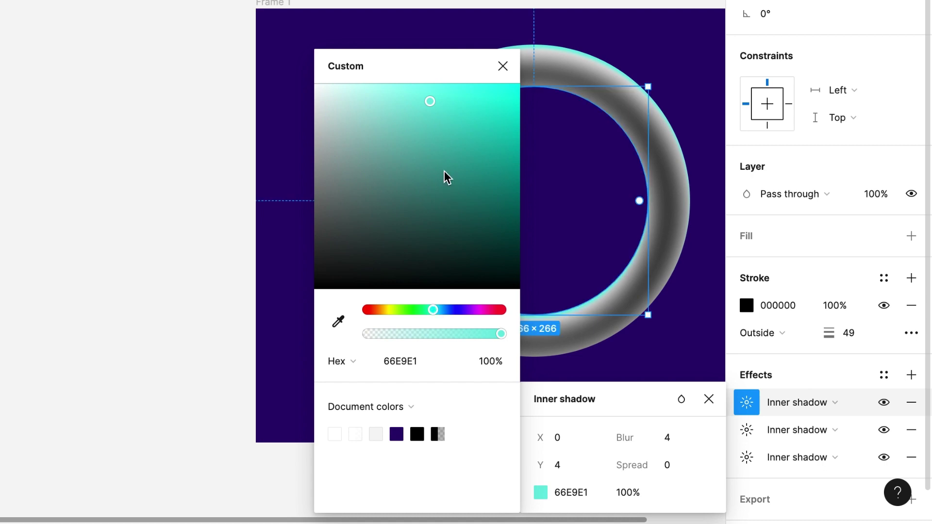
{"action": "left_click_drag", "start_coordinate": [474, 123], "coordinate": [514, 148]}
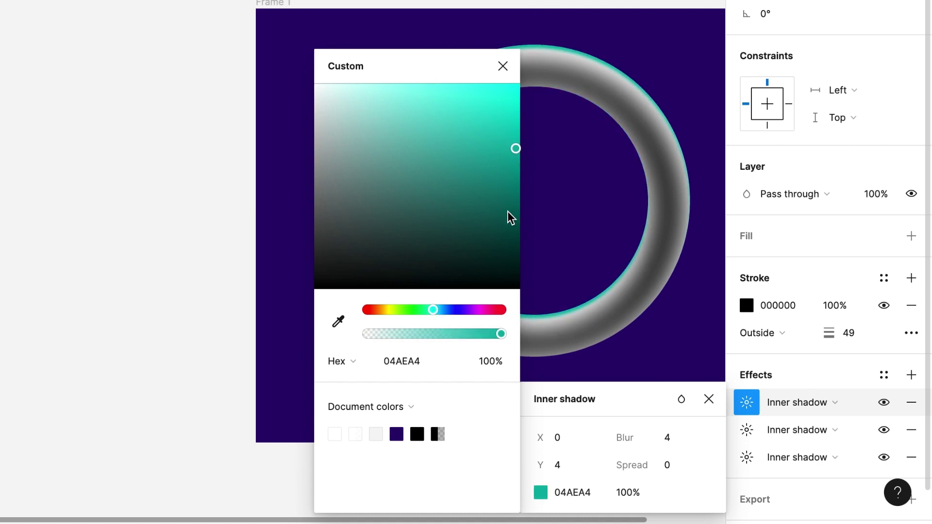
{"action": "left_click", "coordinate": [515, 173]}
{"action": "left_click", "coordinate": [502, 67]}
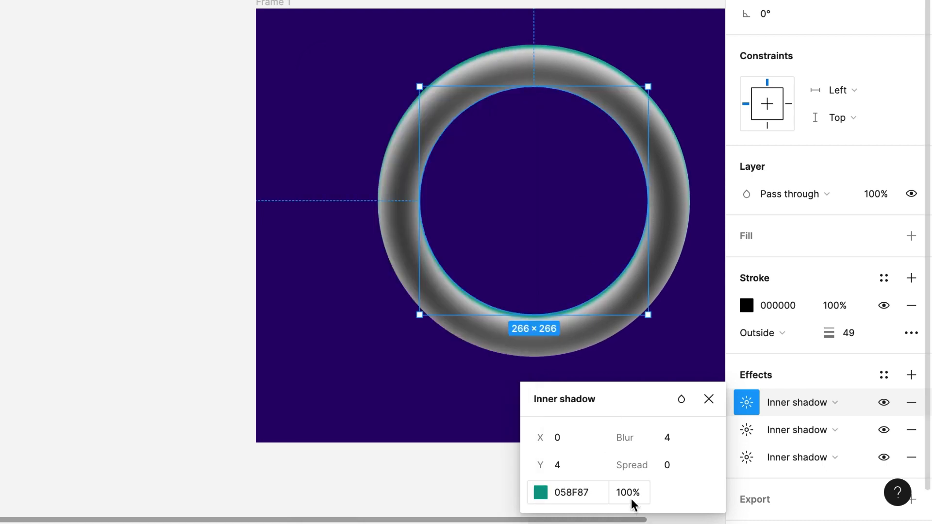
Give the teal inner shadow X -35, Y -20, blur 45 and 90% opacity
{"action": "left_click", "coordinate": [557, 465]}
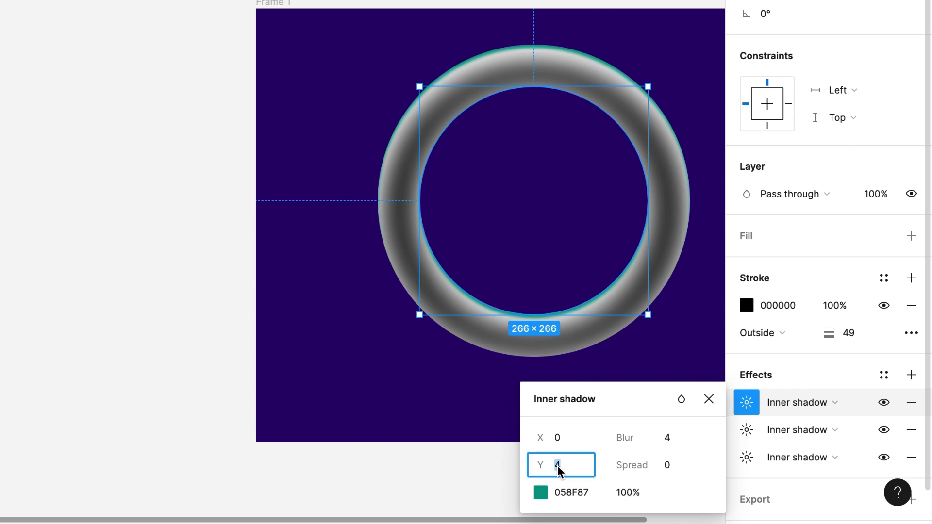
{"action": "type", "text": "-20"}
{"action": "key", "text": "Return"}
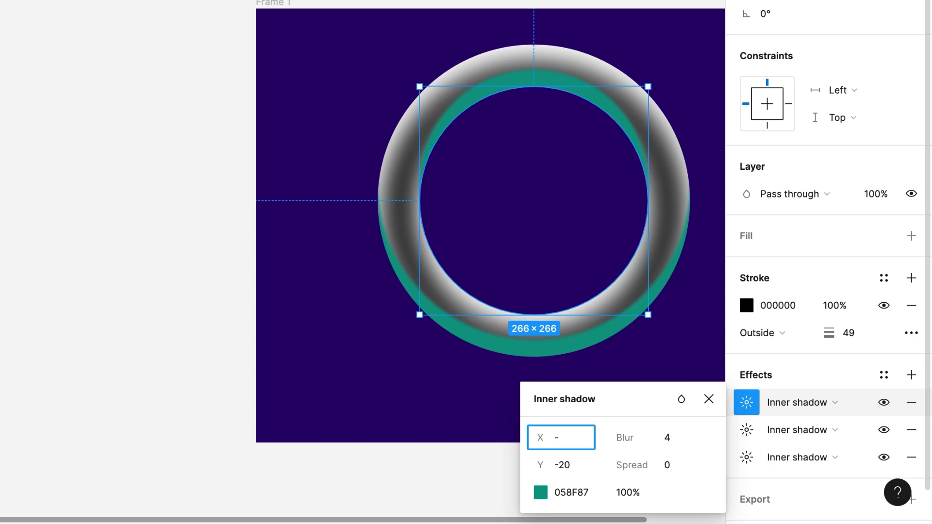
{"action": "type", "text": "-35"}
{"action": "key", "text": "Return"}
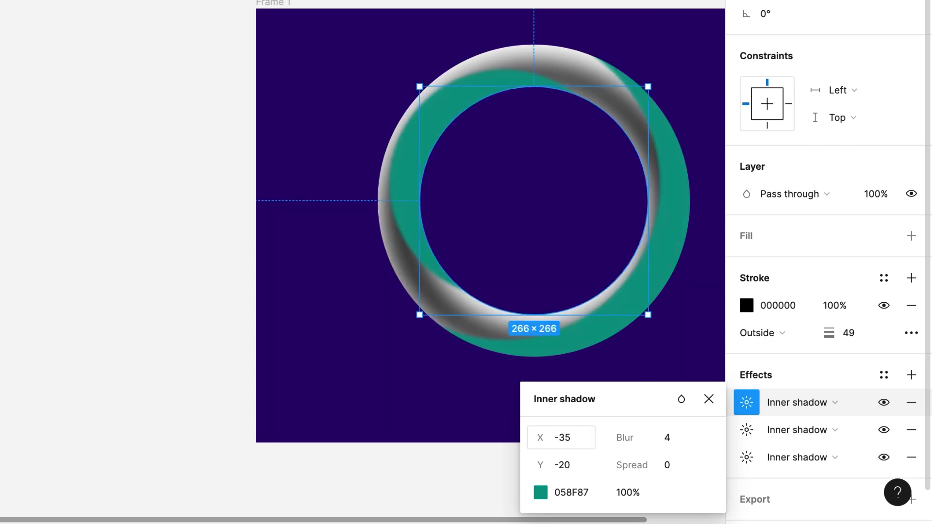
{"action": "left_click", "coordinate": [659, 437]}
{"action": "type", "text": "45"}
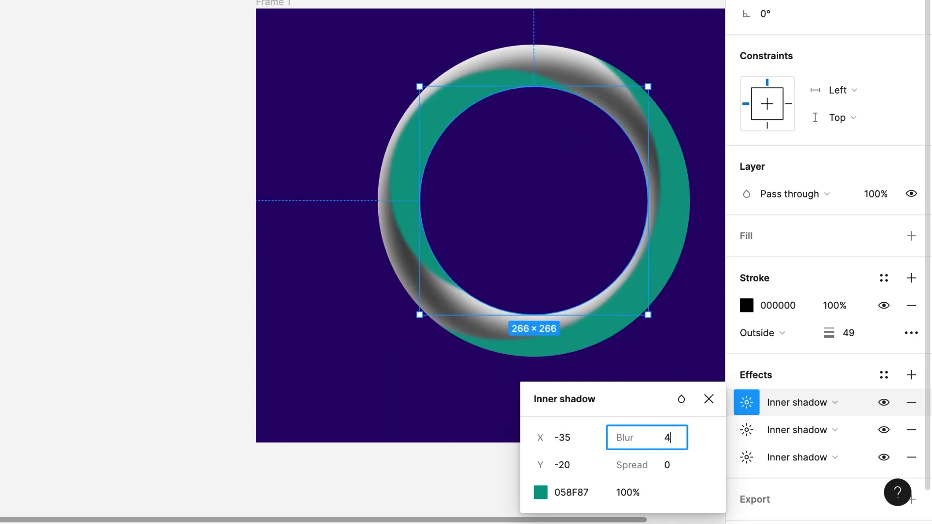
{"action": "key", "text": "Return"}
{"action": "left_click", "coordinate": [626, 493]}
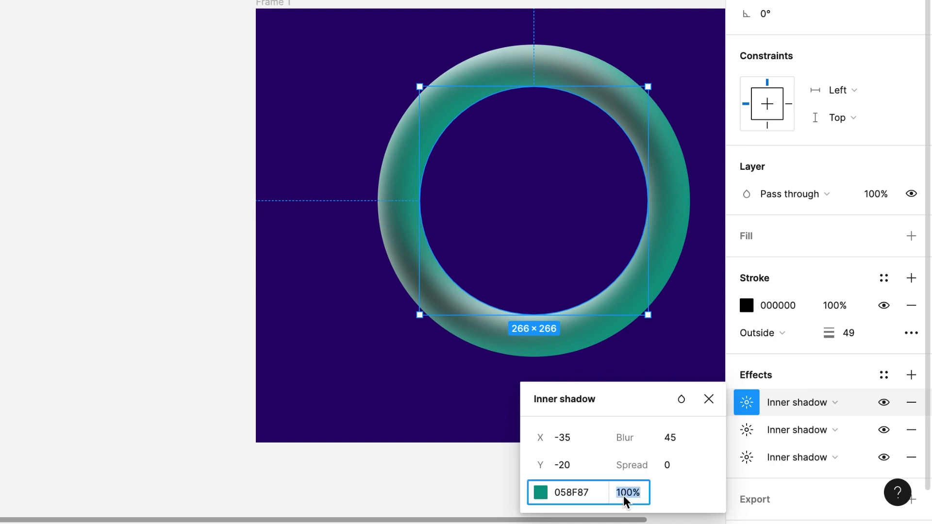
{"action": "type", "text": "90"}
{"action": "key", "text": "Return"}
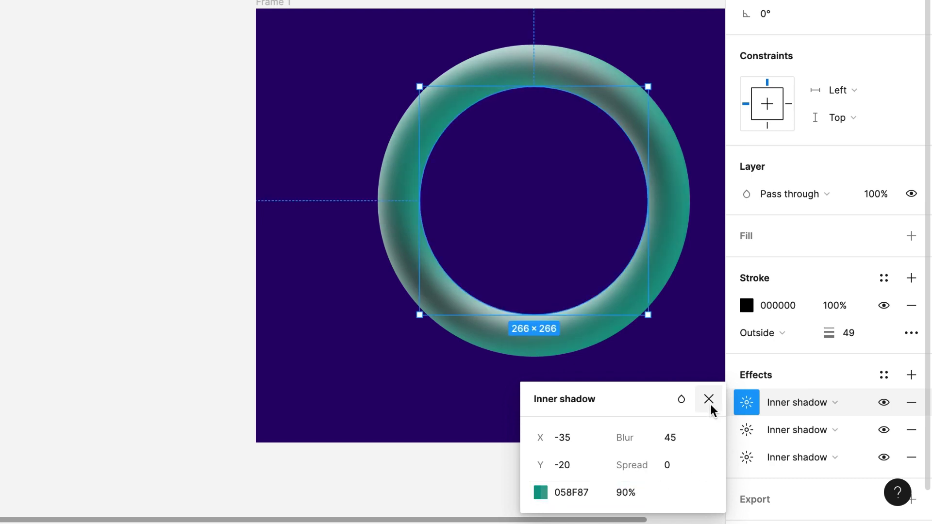
{"action": "left_click", "coordinate": [708, 398]}
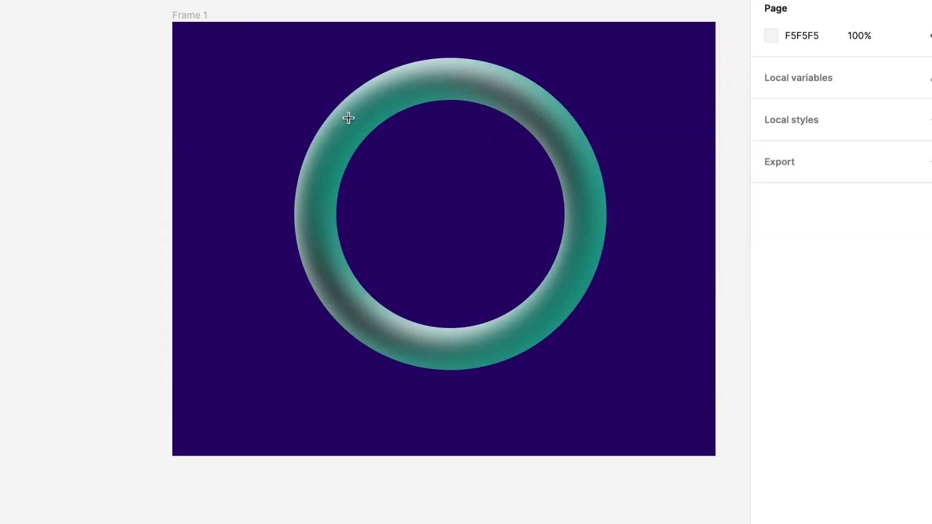
Draw a 356×356 circle over the ring's lower right and set it to Screen blending
{"action": "mouse_move", "coordinate": [347, 83]}
{"action": "left_mouse_down"}
{"action": "mouse_move", "coordinate": [628, 353]}
{"action": "mouse_move", "coordinate": [727, 428]}
{"action": "mouse_move", "coordinate": [650, 334]}
{"action": "left_mouse_up"}
{"action": "left_click_drag", "start_coordinate": [580, 290], "coordinate": [607, 318]}
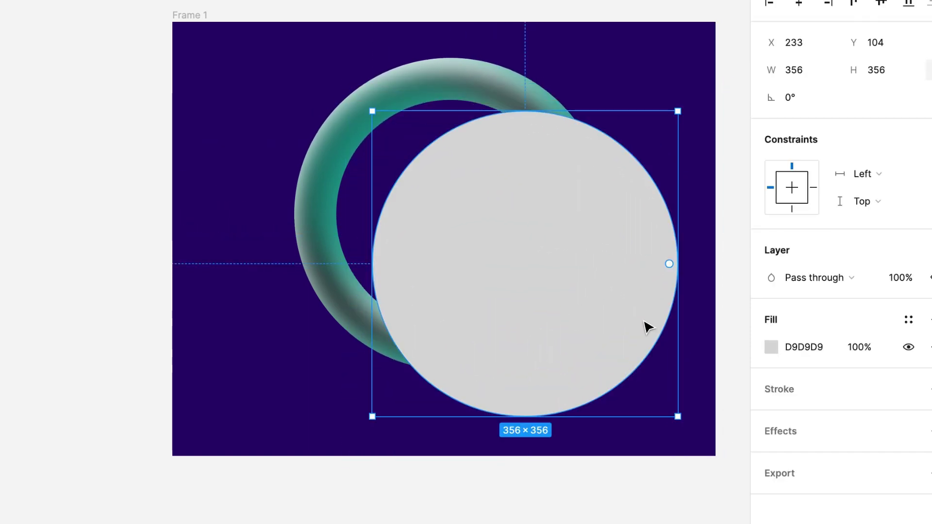
{"action": "left_click", "coordinate": [785, 287]}
{"action": "left_click", "coordinate": [793, 450]}
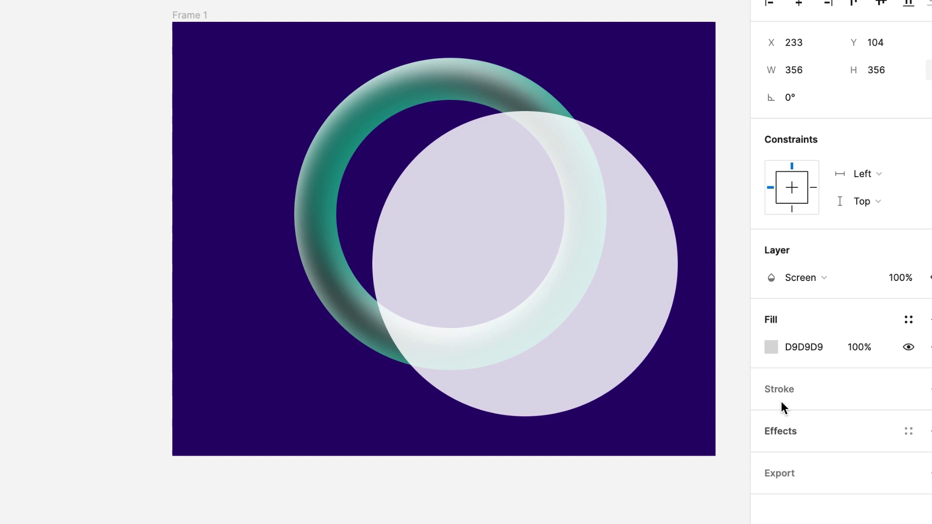
Fill the circle with 962401 and add an effect to it
{"action": "left_click", "coordinate": [773, 346]}
{"action": "left_click_drag", "start_coordinate": [599, 392], "coordinate": [603, 392]}
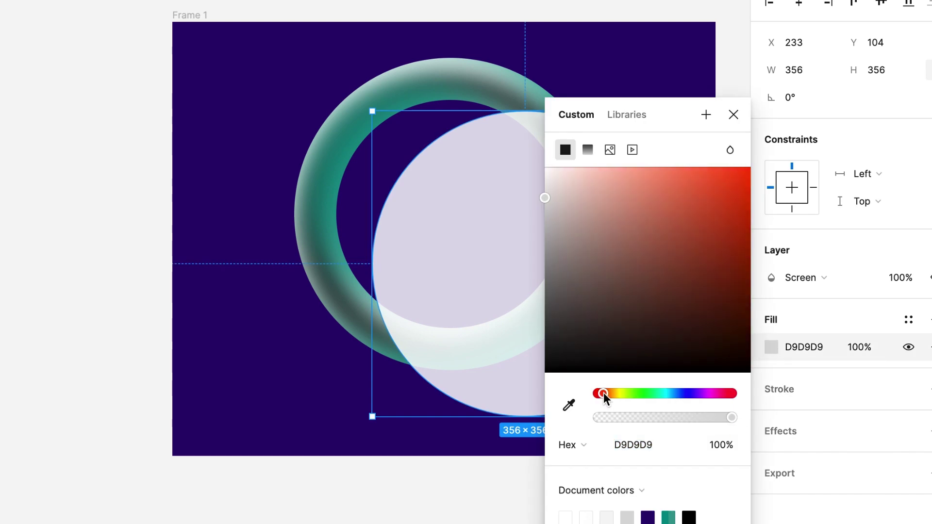
{"action": "left_click_drag", "start_coordinate": [552, 201], "coordinate": [748, 254]}
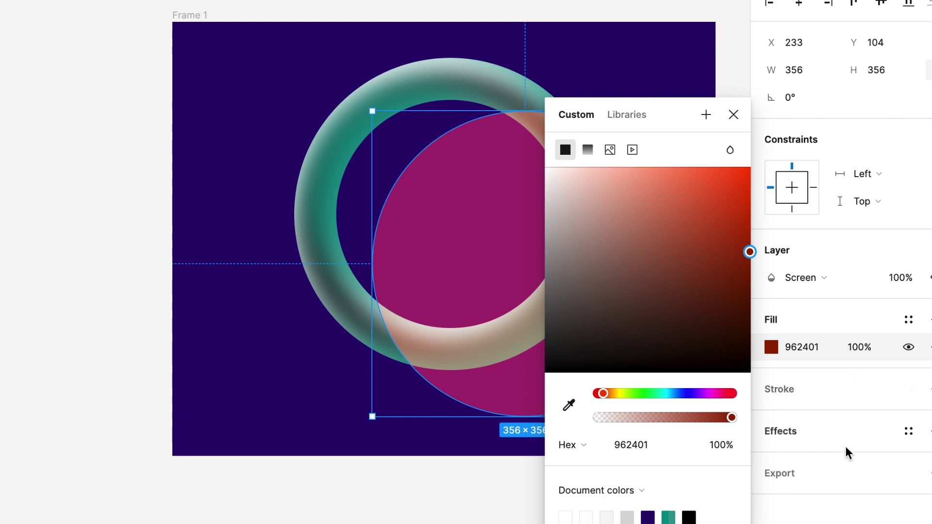
{"action": "left_click", "coordinate": [929, 431]}
Turn the circle's effect into a layer blur of 300
{"action": "left_click", "coordinate": [816, 462]}
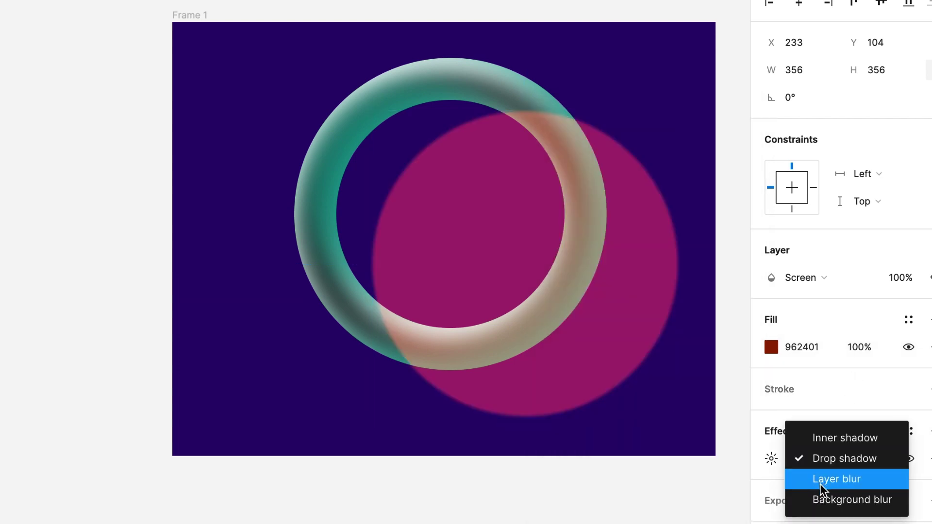
{"action": "left_click", "coordinate": [821, 481]}
{"action": "left_click", "coordinate": [771, 459]}
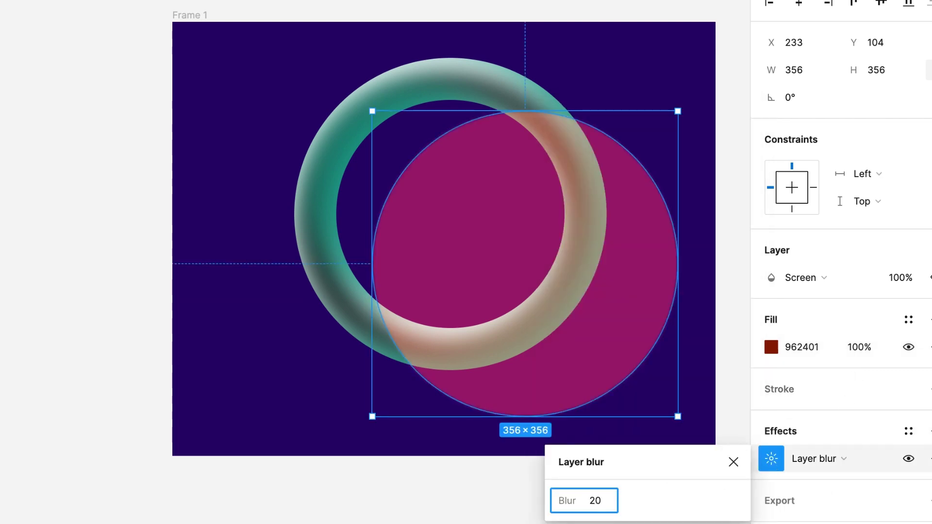
{"action": "type", "text": "200"}
{"action": "key", "text": "Return"}
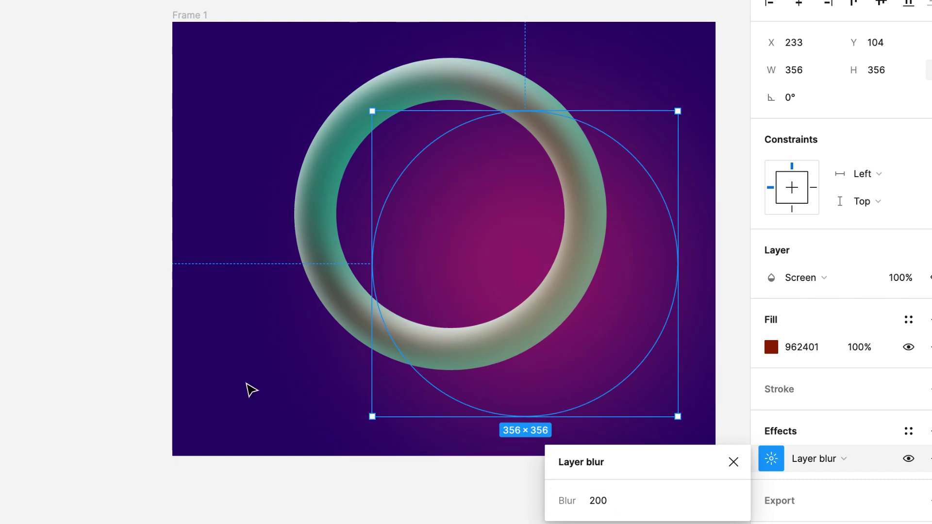
{"action": "left_click", "coordinate": [596, 502]}
{"action": "type", "text": "300"}
{"action": "key", "text": "Return"}
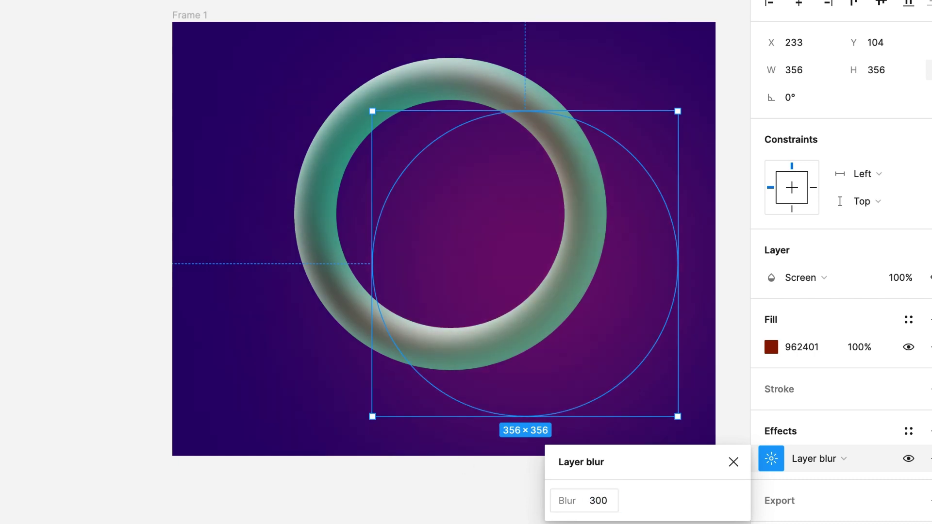
Shrink the blurred circle to 141×151 and place it at the ring's upper left
{"action": "left_click", "coordinate": [251, 421]}
{"action": "left_click", "coordinate": [542, 389]}
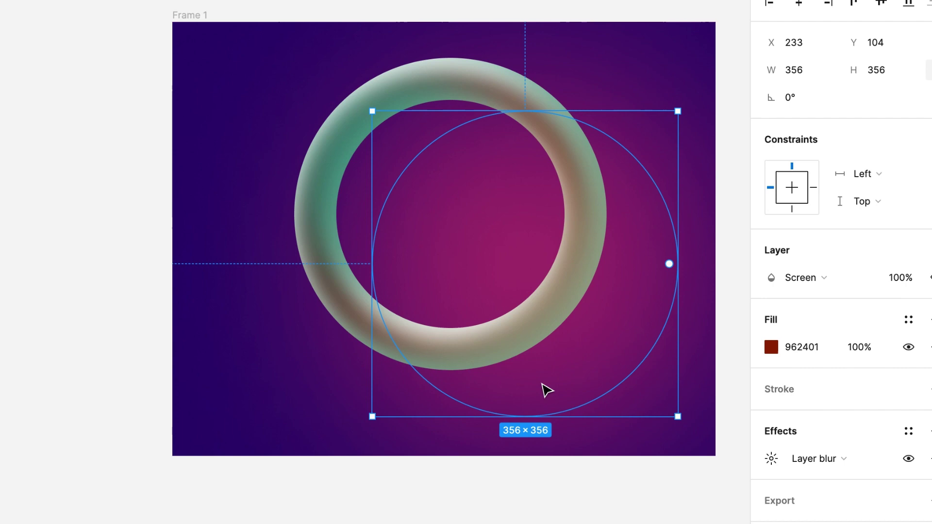
{"action": "left_click_drag", "start_coordinate": [543, 389], "coordinate": [341, 381]}
{"action": "left_click_drag", "start_coordinate": [478, 108], "coordinate": [292, 286]}
{"action": "left_click_drag", "start_coordinate": [231, 375], "coordinate": [324, 134]}
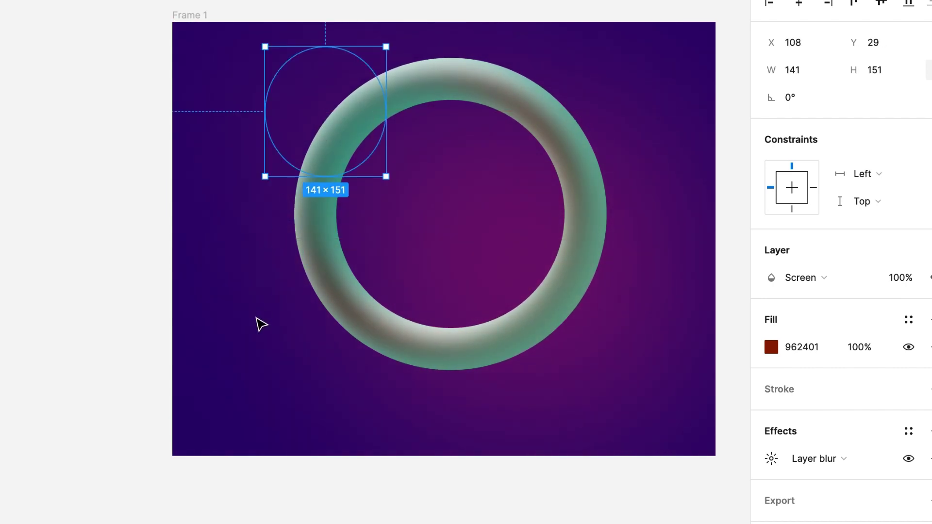
{"action": "left_click", "coordinate": [251, 358]}
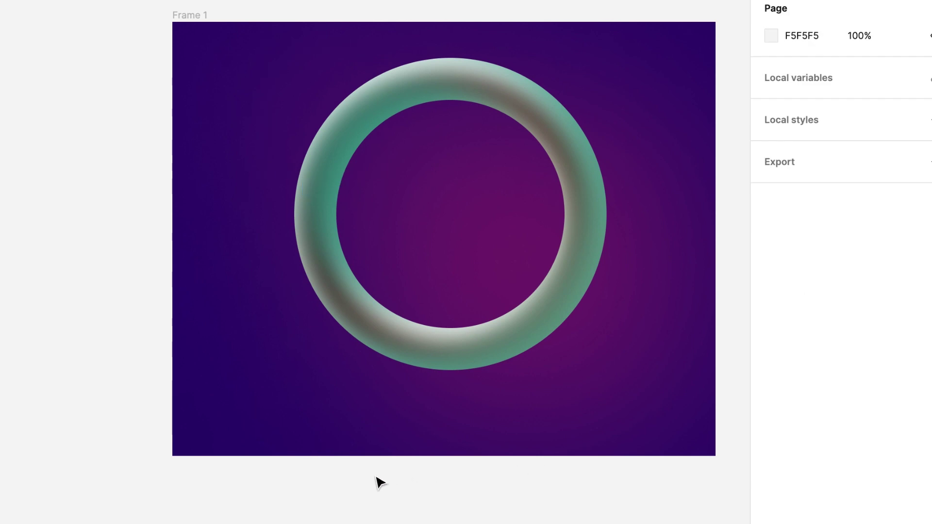
Draw a 633×506 rectangle covering Frame 1 and fill it magenta BB0065
{"action": "key", "text": "r"}
{"action": "left_click_drag", "start_coordinate": [172, 21], "coordinate": [720, 455]}
{"action": "left_click_drag", "start_coordinate": [717, 420], "coordinate": [716, 420]}
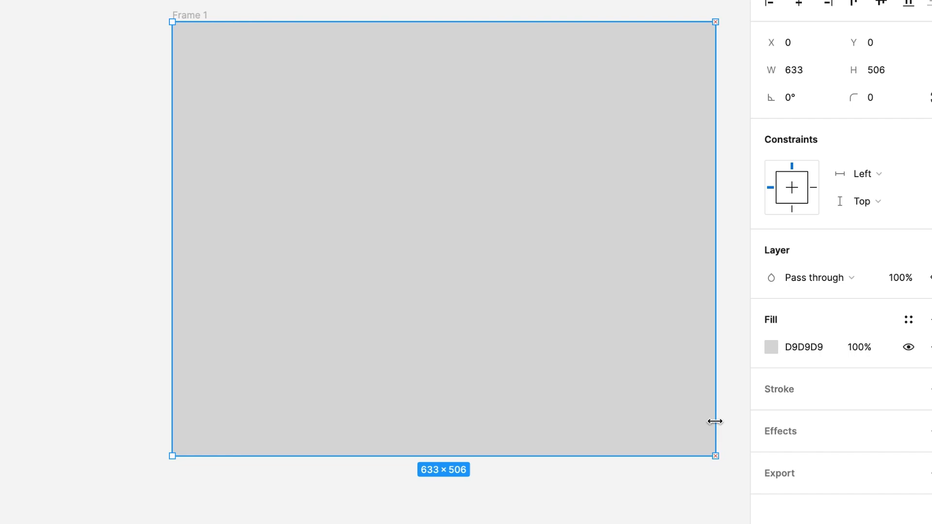
{"action": "left_click", "coordinate": [771, 347]}
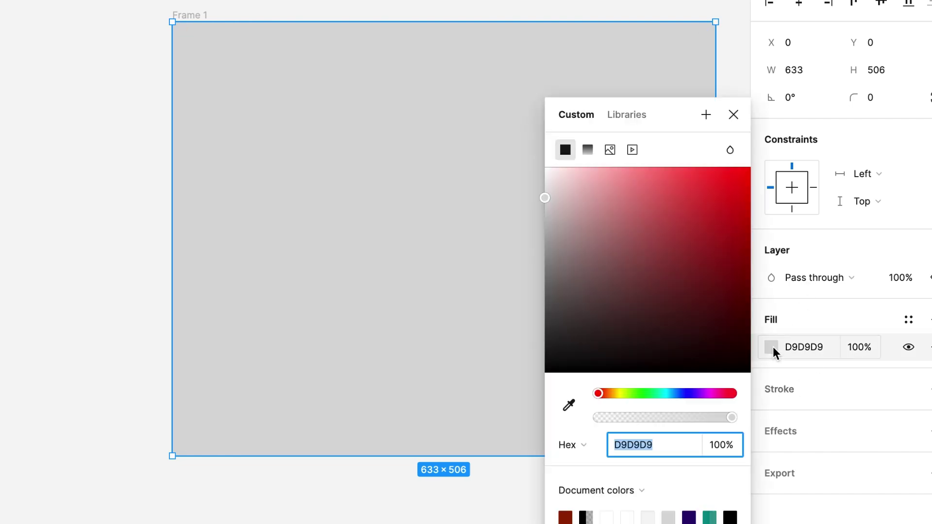
{"action": "left_click_drag", "start_coordinate": [603, 394], "coordinate": [710, 401]}
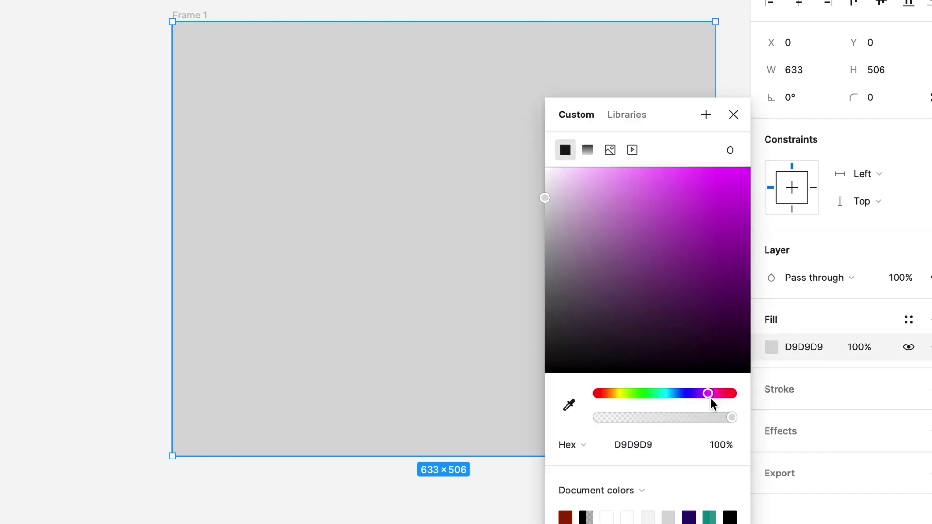
{"action": "left_click_drag", "start_coordinate": [583, 209], "coordinate": [750, 222]}
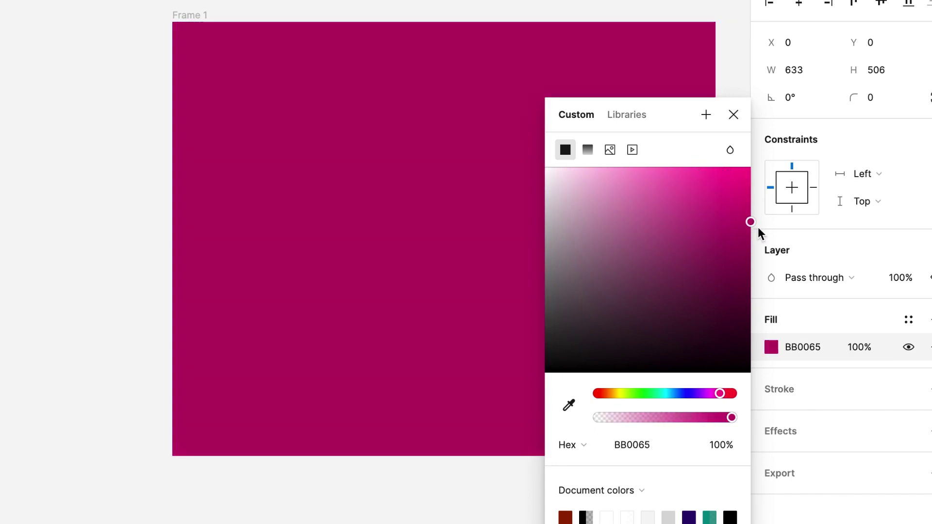
Set the rectangle to Overlay blending with 80% fill opacity
{"action": "left_click", "coordinate": [811, 278]}
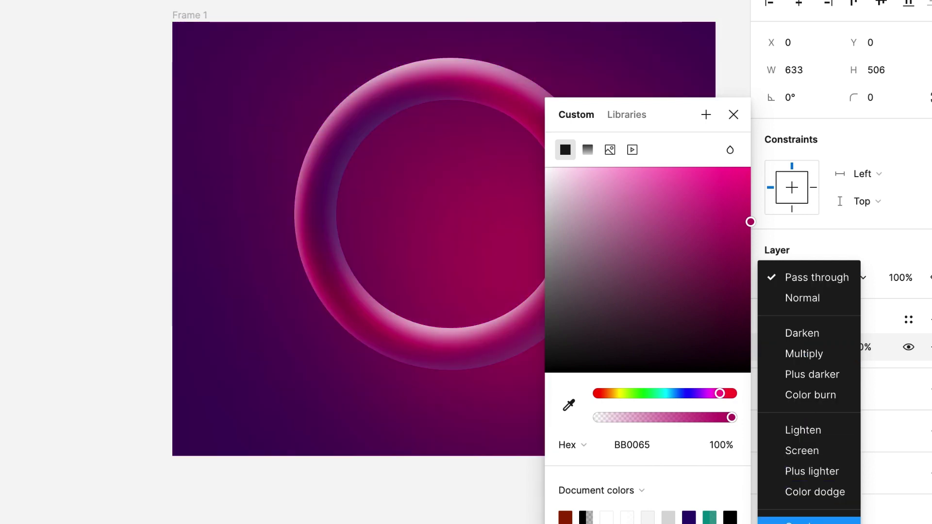
{"action": "left_click", "coordinate": [801, 521]}
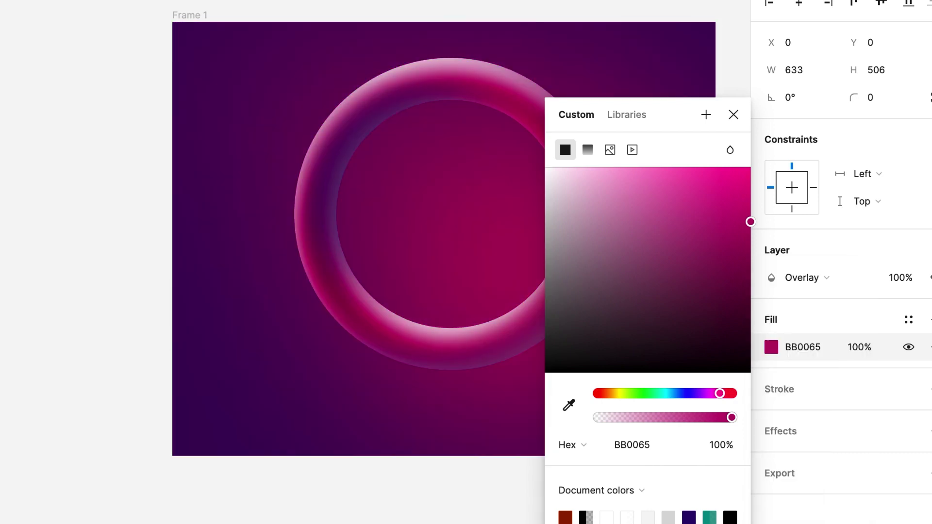
{"action": "left_click", "coordinate": [733, 115]}
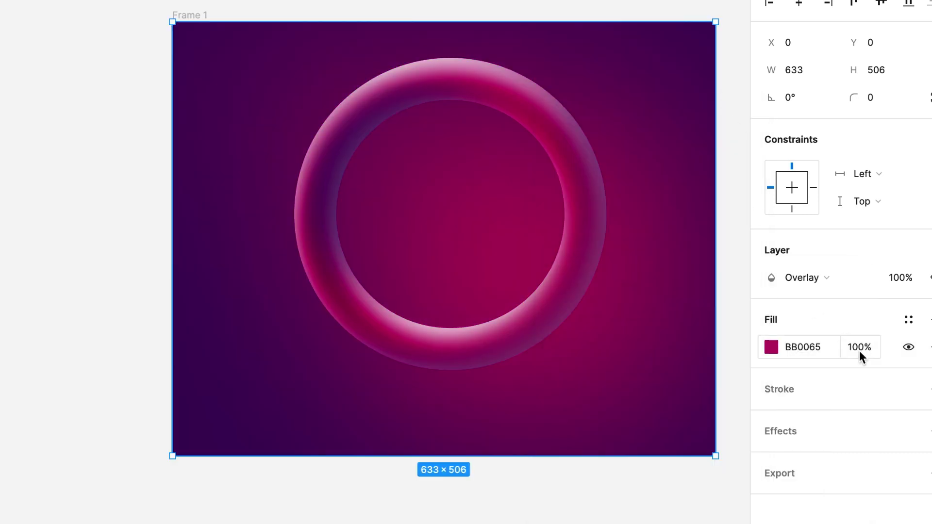
{"action": "left_click", "coordinate": [857, 345]}
{"action": "type", "text": "80"}
{"action": "key", "text": "Return"}
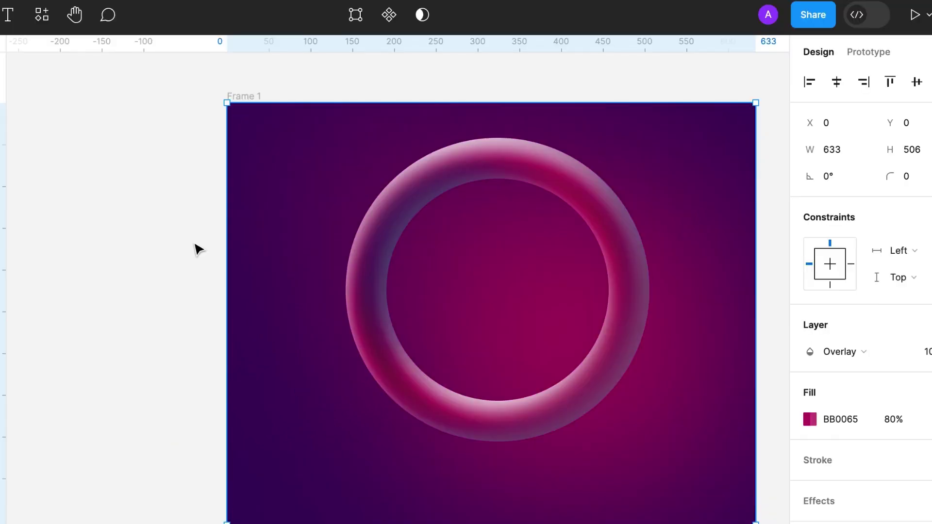
Run the Noise plugin and apply grey 7A7A7A noise to the overlay rectangle
{"action": "key", "text": "shift+i"}
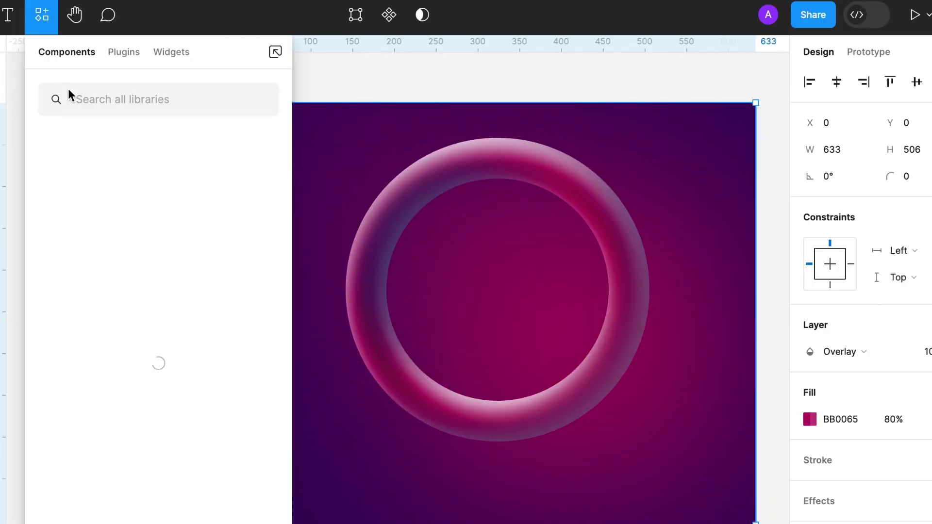
{"action": "left_click", "coordinate": [123, 48]}
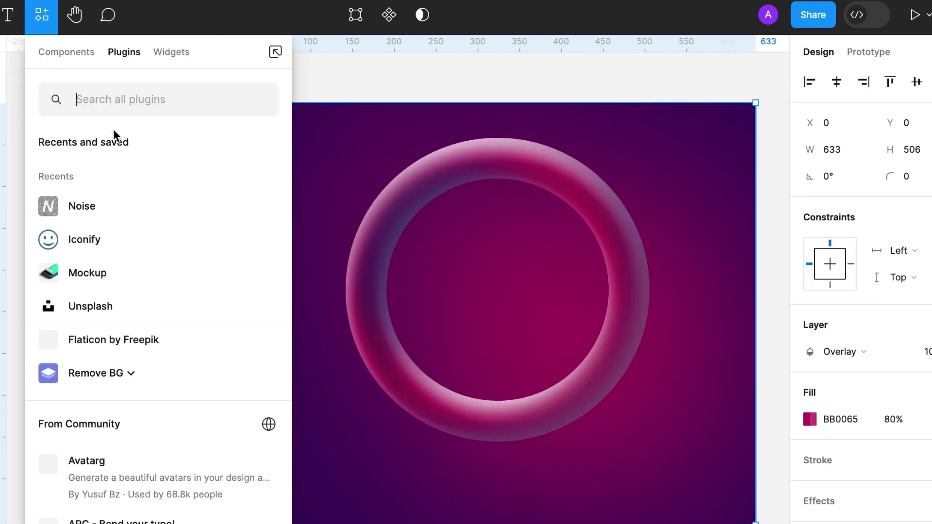
{"action": "key", "text": "shift+i"}
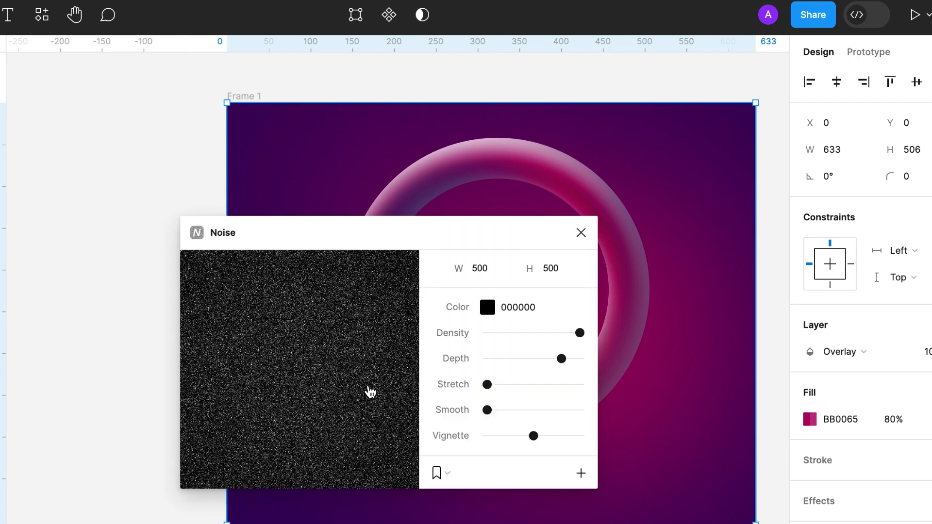
{"action": "left_click", "coordinate": [487, 307]}
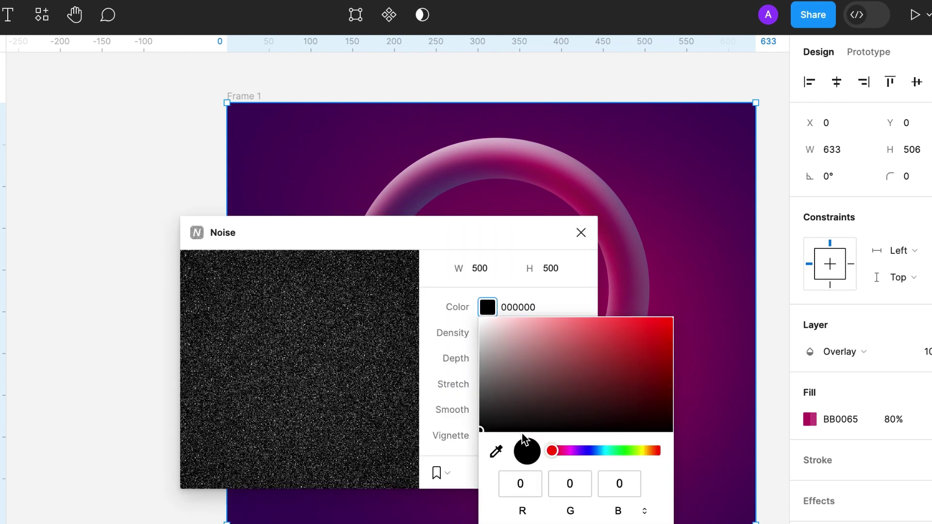
{"action": "left_click_drag", "start_coordinate": [480, 430], "coordinate": [481, 378]}
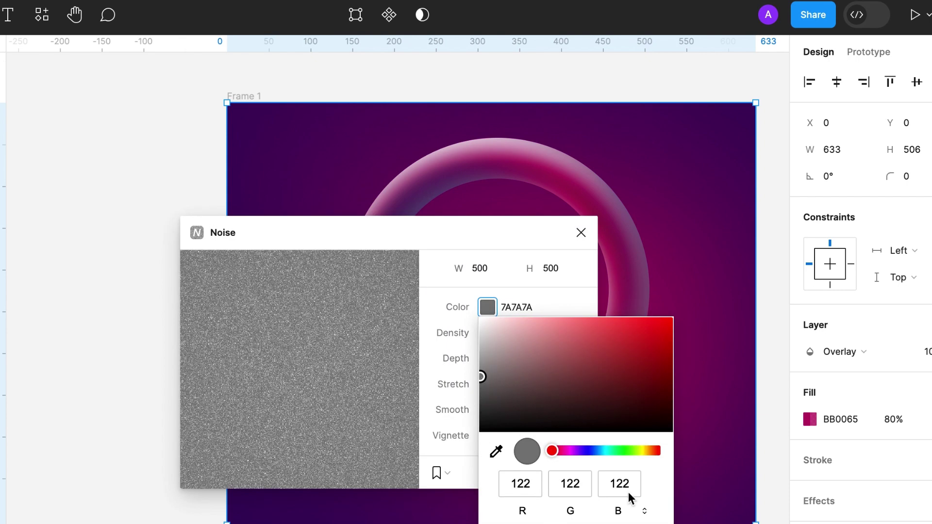
{"action": "left_click", "coordinate": [580, 474]}
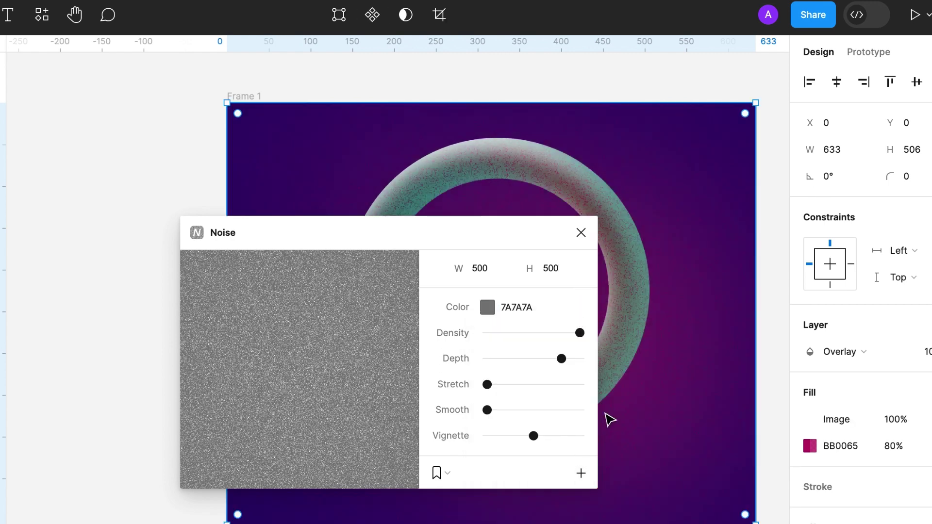
Close the Noise plugin, lower the noise image fill to 50% opacity, and select Frame 1
{"action": "left_click", "coordinate": [580, 233]}
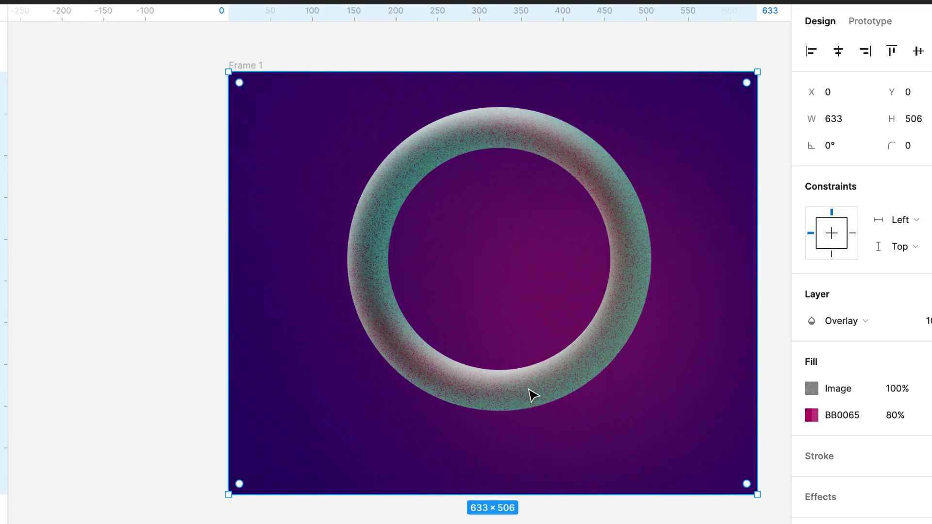
{"action": "left_click", "coordinate": [897, 389]}
{"action": "type", "text": "50"}
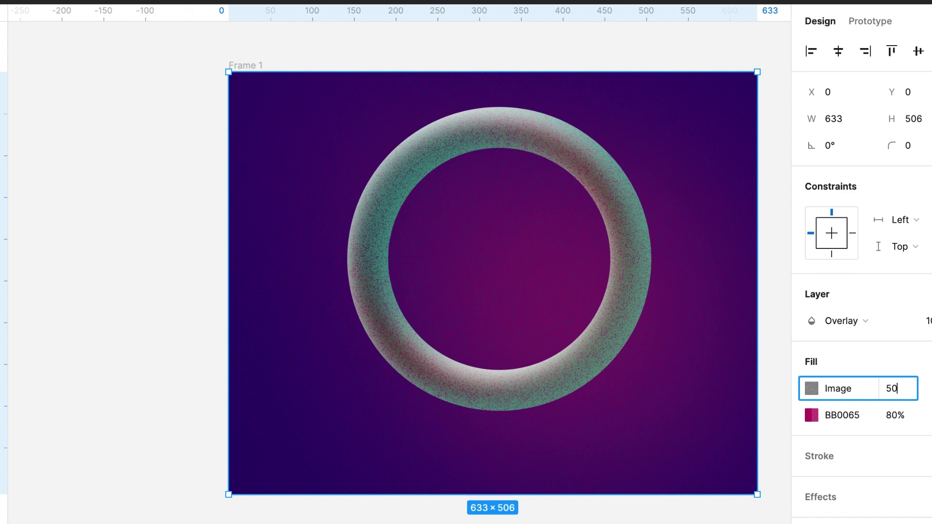
{"action": "key", "text": "Return"}
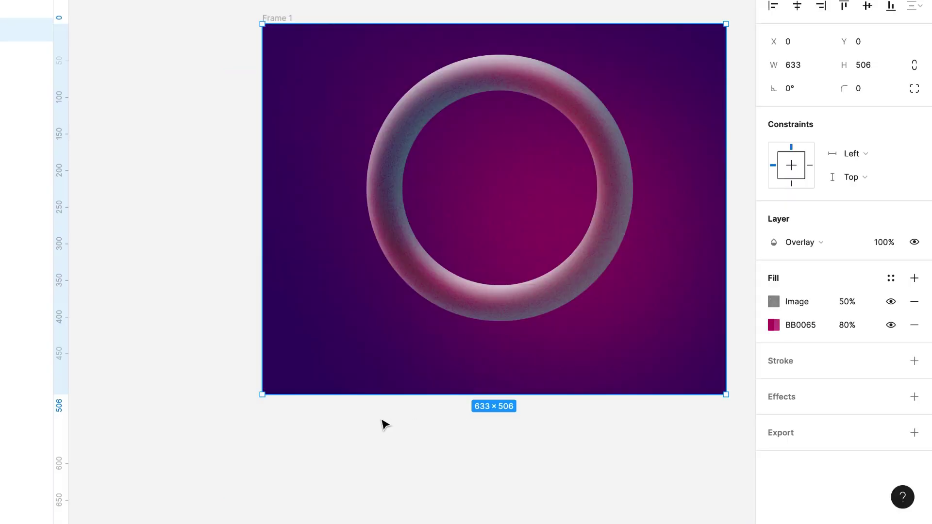
{"action": "left_click", "coordinate": [364, 523]}
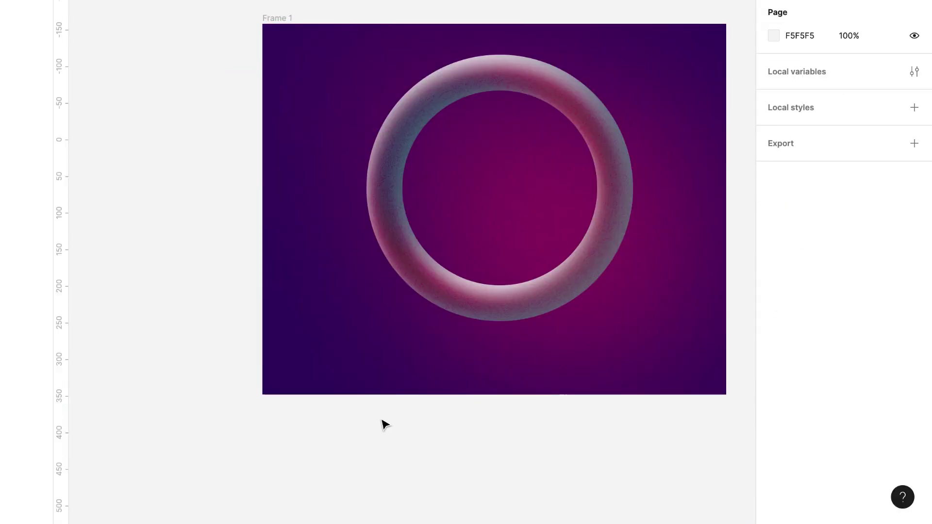
{"action": "left_click", "coordinate": [503, 404]}
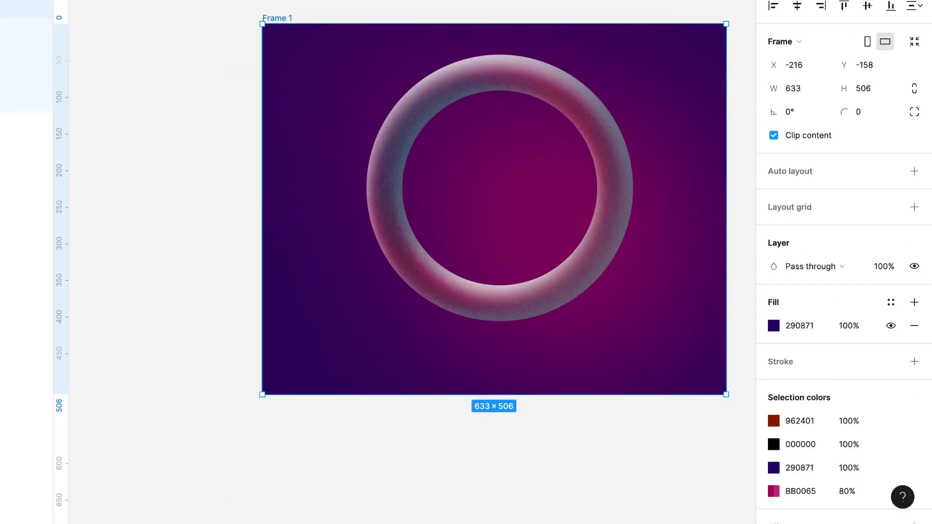
Save the ring ellipse's effects as a new effect style named '3D Object style' and apply it
{"action": "left_click", "coordinate": [505, 313]}
{"action": "scroll", "coordinate": [781, 339], "scroll_direction": "down", "scroll_amount": 1}
{"action": "left_click", "coordinate": [890, 365]}
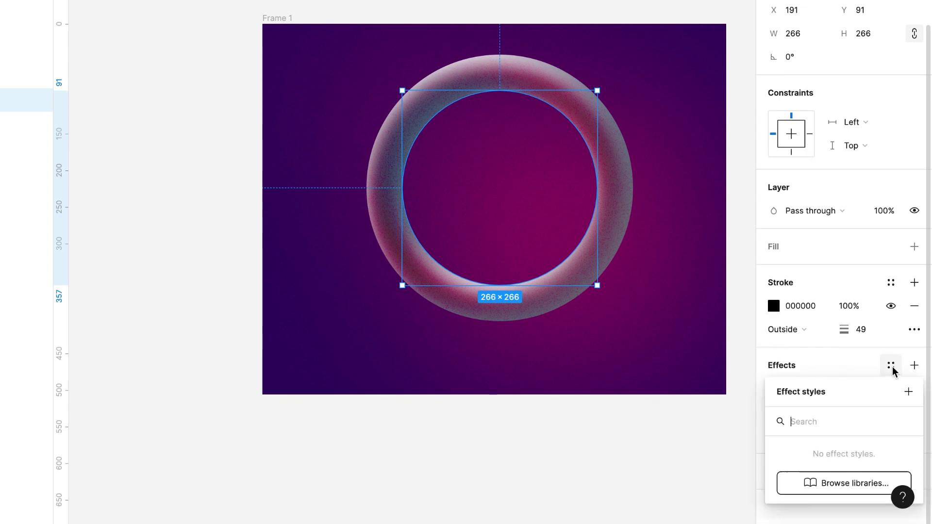
{"action": "left_click", "coordinate": [908, 391]}
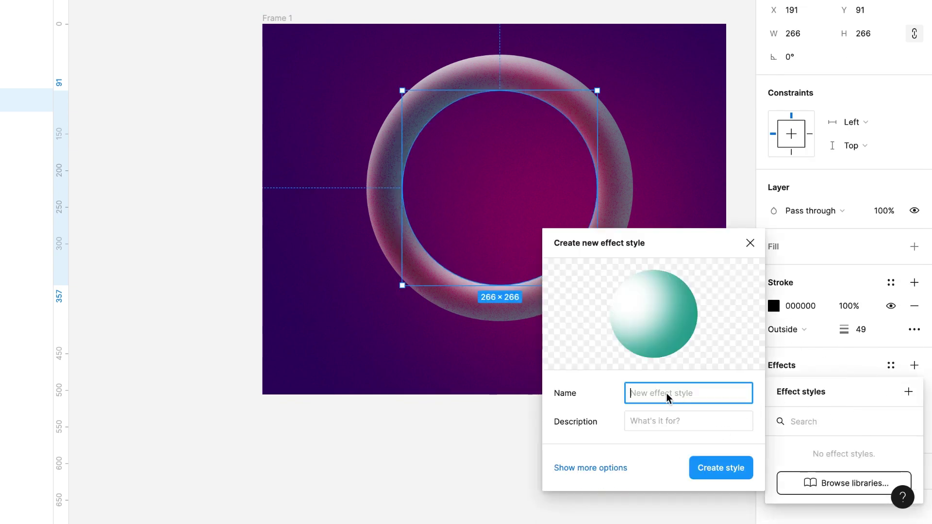
{"action": "type", "text": "3D"}
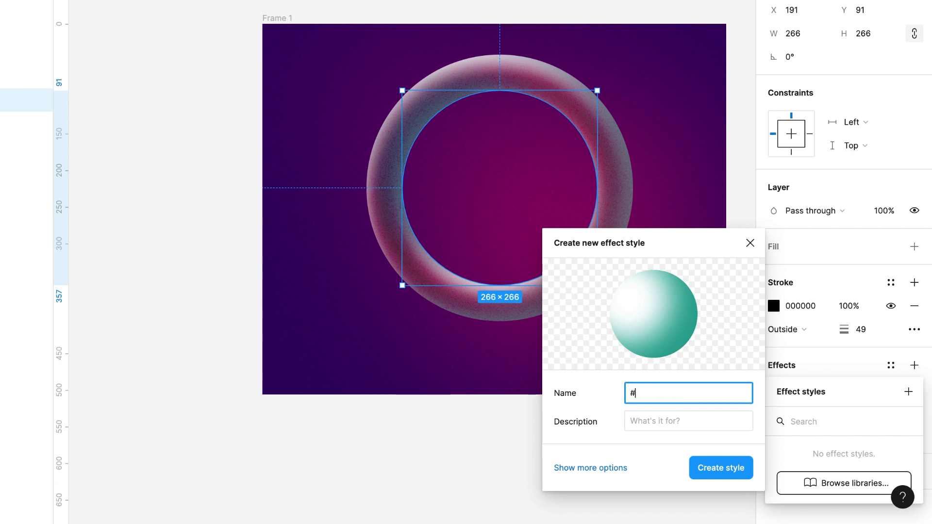
{"action": "key", "text": "BackSpace"}
{"action": "key", "text": "BackSpace"}
{"action": "type", "text": "3"}
{"action": "left_click", "coordinate": [714, 478]}
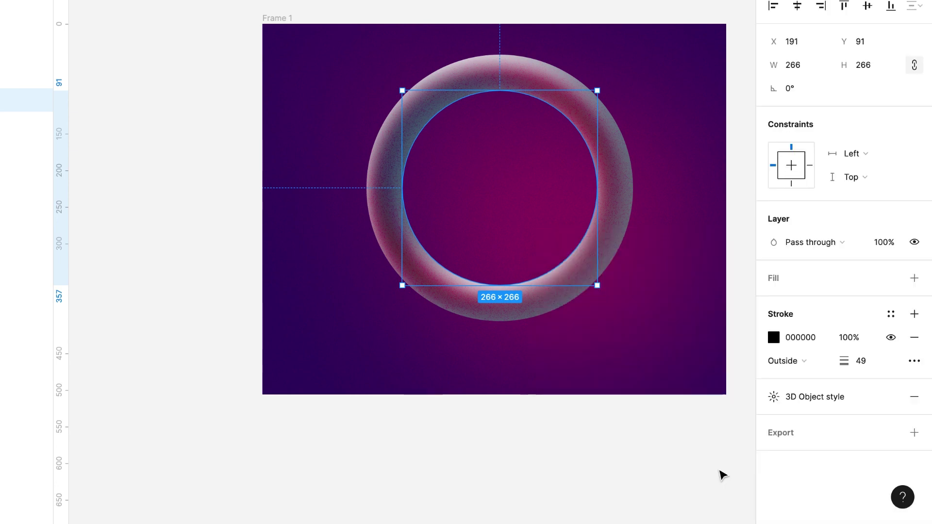
{"action": "left_click", "coordinate": [580, 403]}
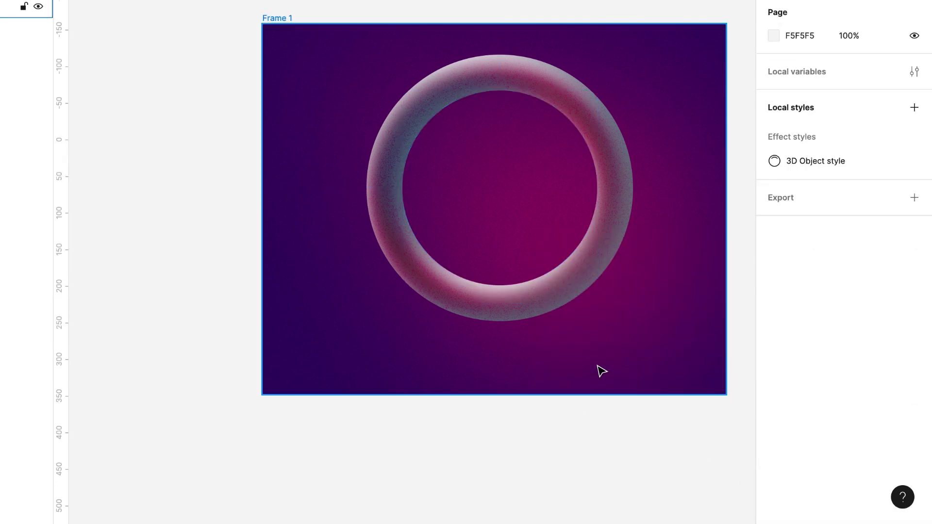
Duplicate Frame 1 to create Frame 2
{"action": "left_click", "coordinate": [284, 19]}
{"action": "key", "text": "ctrl+d"}
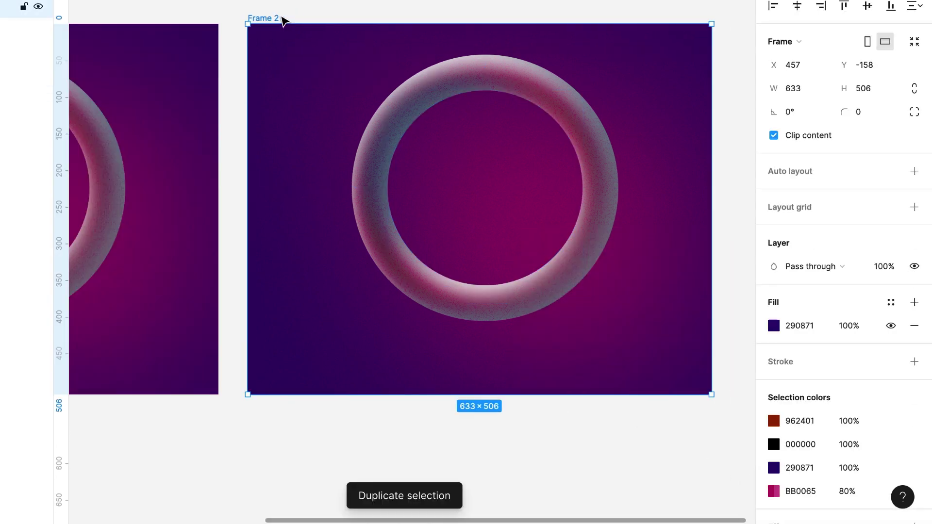
{"action": "left_click", "coordinate": [426, 234]}
Delete Frame 2's Ellipse 1 ring layer, keeping its gradient background
{"action": "left_click", "coordinate": [63, 248]}
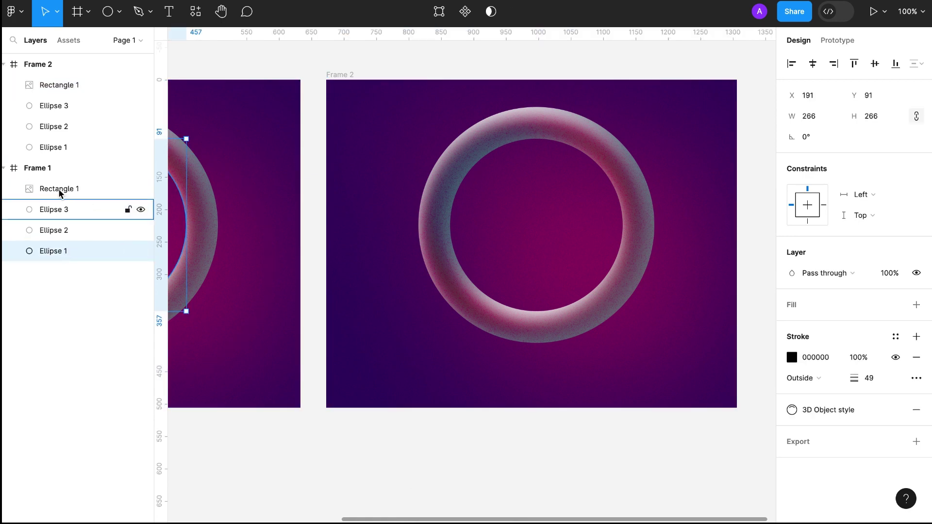
{"action": "left_click", "coordinate": [84, 154]}
{"action": "key", "text": "Delete"}
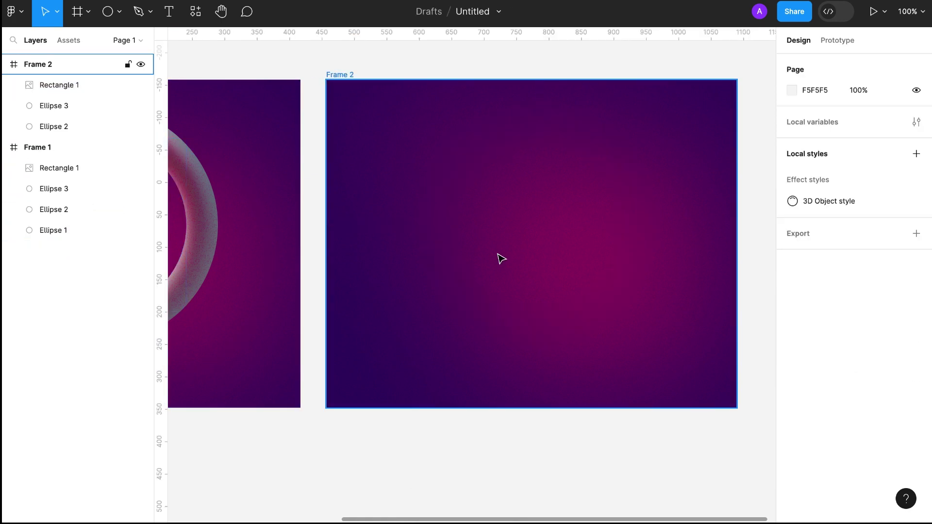
{"action": "left_click", "coordinate": [88, 11]}
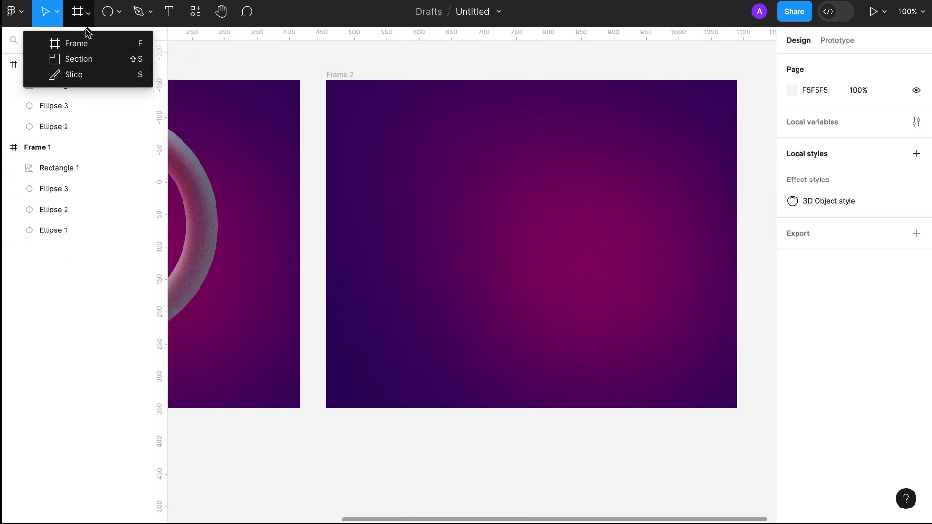
{"action": "left_click", "coordinate": [118, 14]}
Draw a triangle polygon inside Frame 2 and move it toward the centre
{"action": "left_click", "coordinate": [94, 106]}
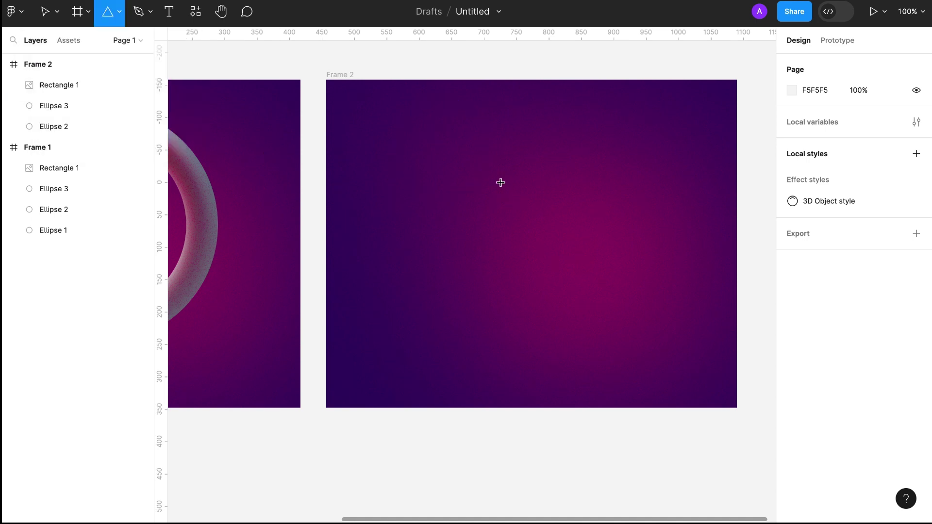
{"action": "left_click_drag", "start_coordinate": [500, 162], "coordinate": [479, 264]}
{"action": "mouse_move", "coordinate": [508, 182]}
{"action": "left_mouse_down"}
{"action": "mouse_move", "coordinate": [531, 285]}
{"action": "mouse_move", "coordinate": [540, 260]}
{"action": "left_mouse_up"}
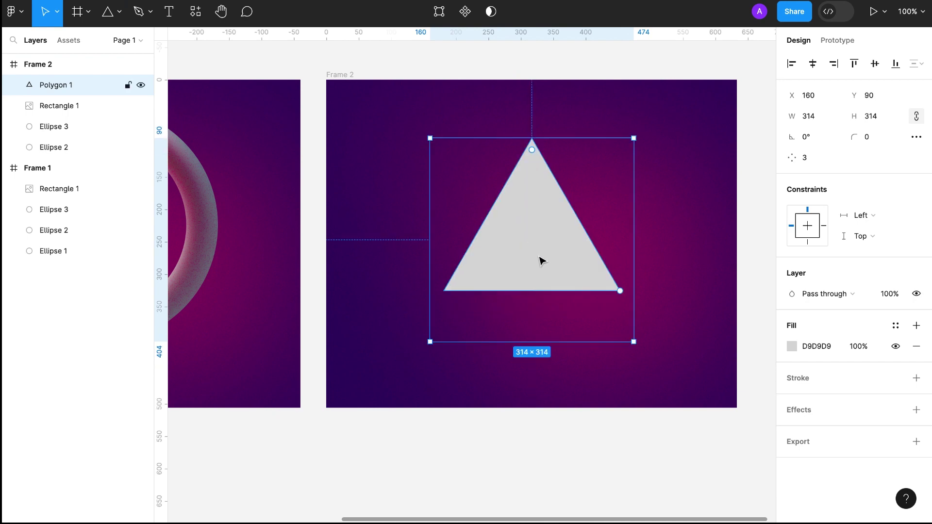
Replace the triangle's fill with a 51 Outside stroke using Round joins
{"action": "left_click", "coordinate": [916, 378]}
{"action": "left_click", "coordinate": [917, 346]}
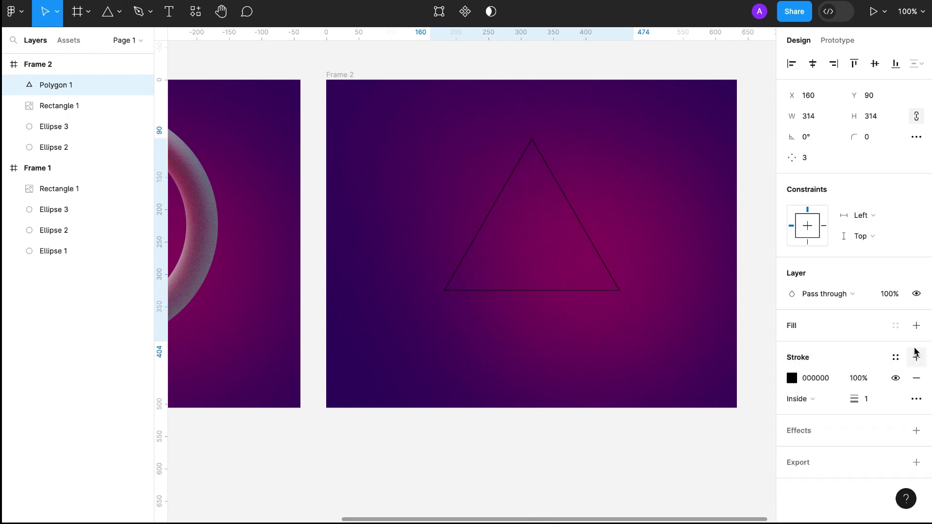
{"action": "left_click", "coordinate": [806, 398]}
{"action": "left_click", "coordinate": [809, 416]}
{"action": "left_click_drag", "start_coordinate": [848, 398], "coordinate": [919, 399]}
{"action": "left_click_drag", "start_coordinate": [586, 325], "coordinate": [588, 350]}
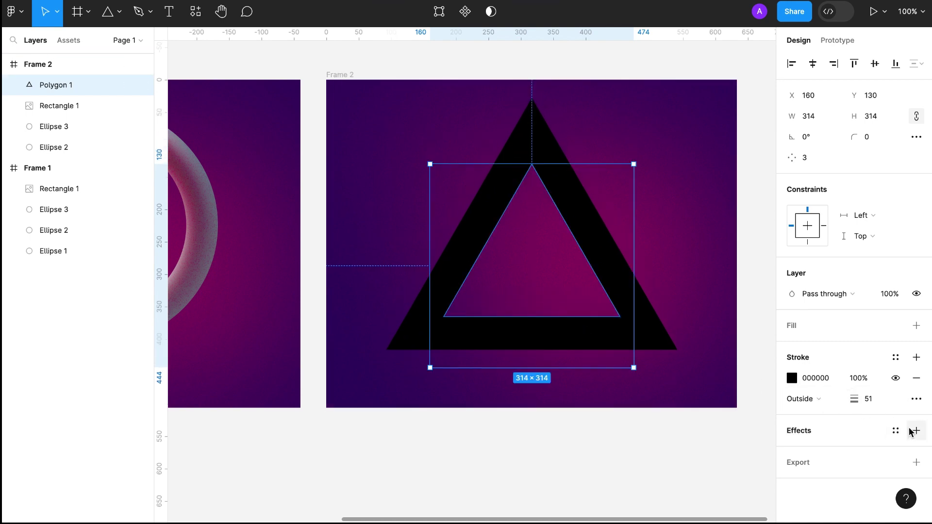
{"action": "left_click", "coordinate": [916, 398]}
{"action": "left_click", "coordinate": [761, 478]}
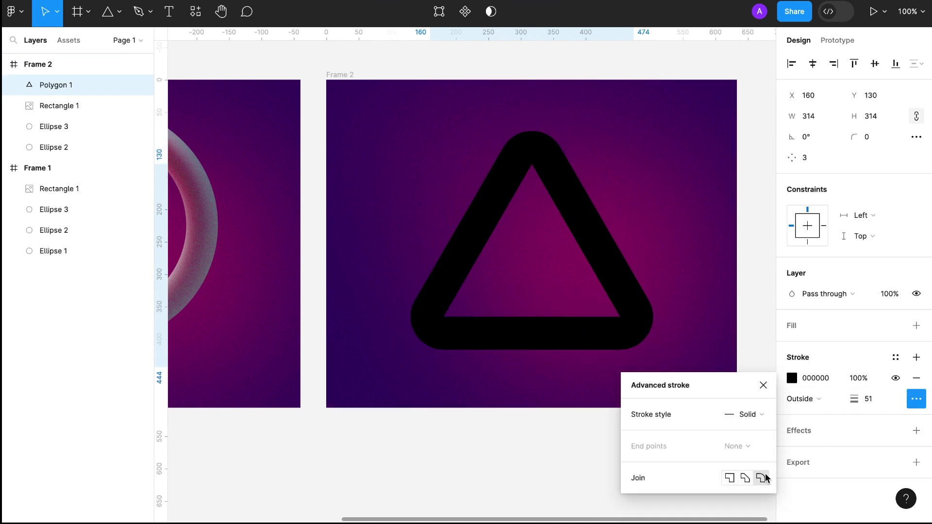
{"action": "left_click", "coordinate": [762, 384]}
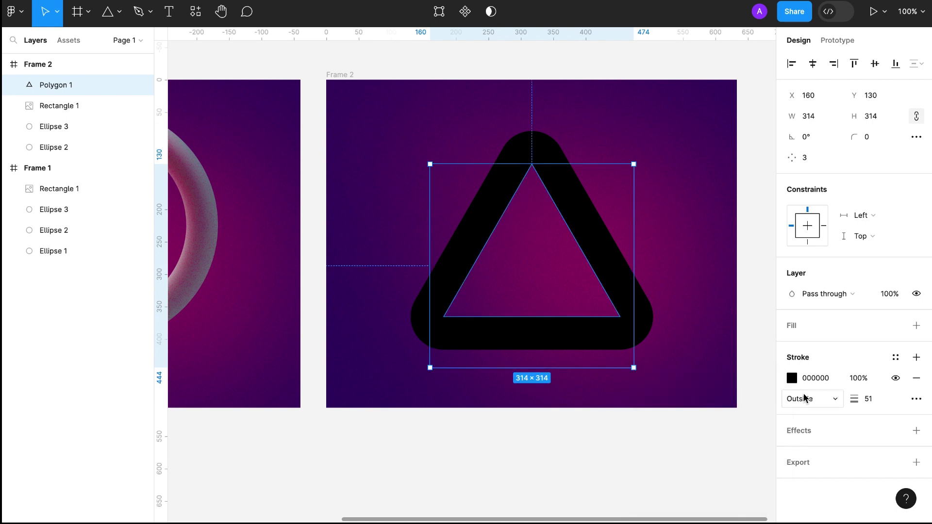
Apply the 3D Object style effect to the triangle
{"action": "left_click", "coordinate": [703, 325]}
{"action": "left_click", "coordinate": [650, 322]}
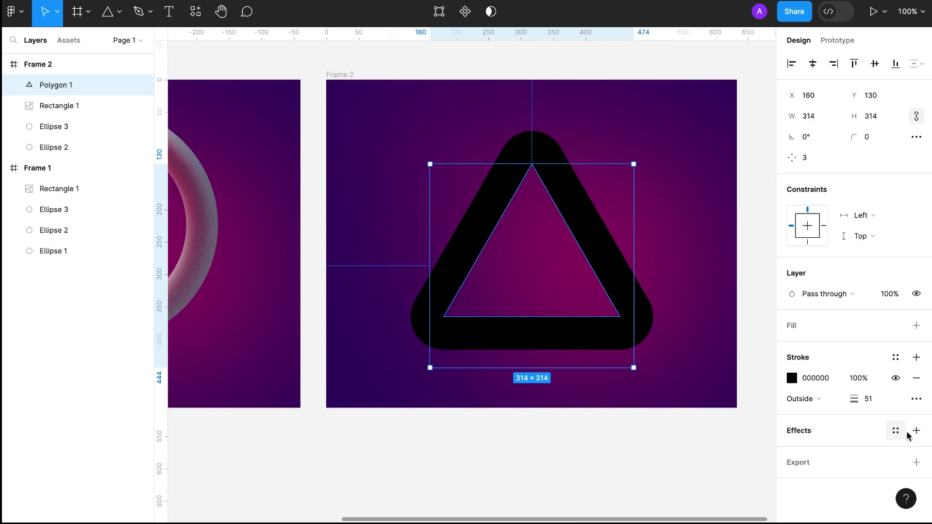
{"action": "left_click", "coordinate": [895, 431]}
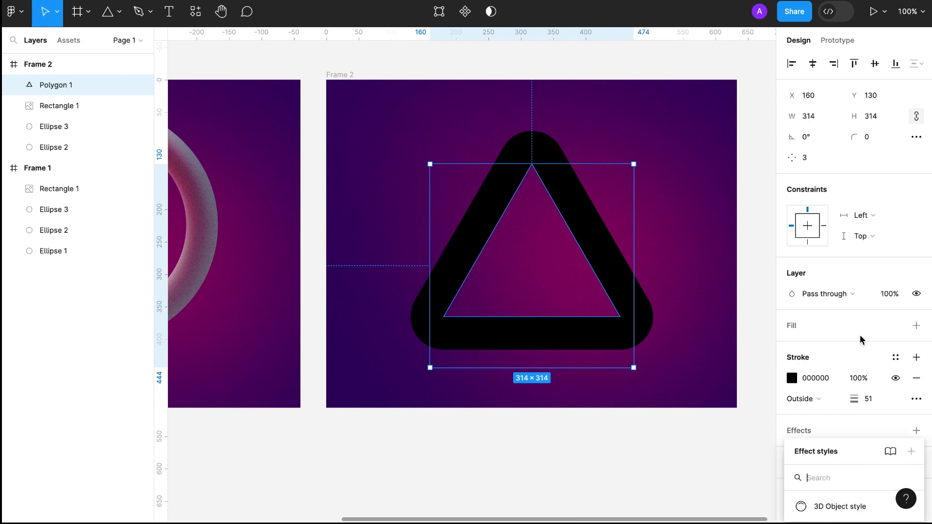
{"action": "left_click", "coordinate": [844, 507]}
{"action": "left_click", "coordinate": [622, 446]}
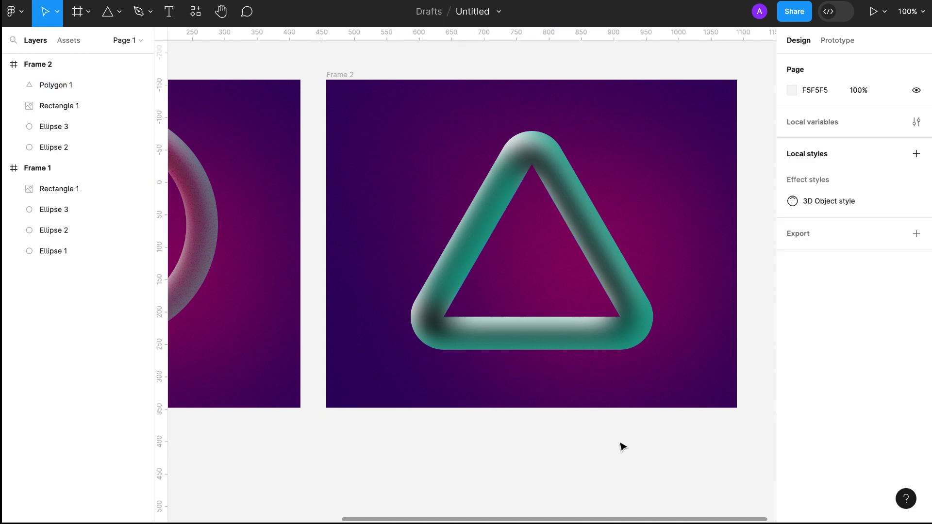
Draw a 633×506 rectangle over Frame 2, fill it 0A3EC4 and blend as Overlay
{"action": "key", "text": "r"}
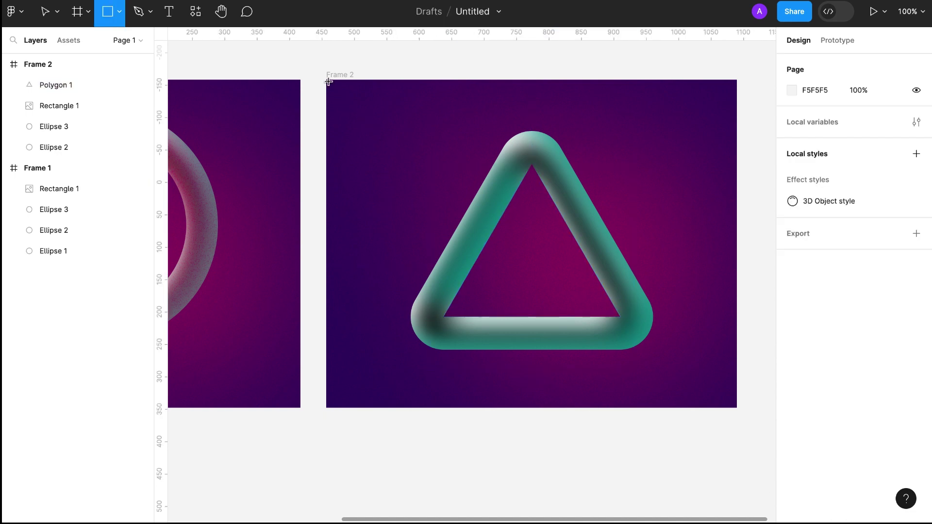
{"action": "left_click_drag", "start_coordinate": [328, 82], "coordinate": [736, 408]}
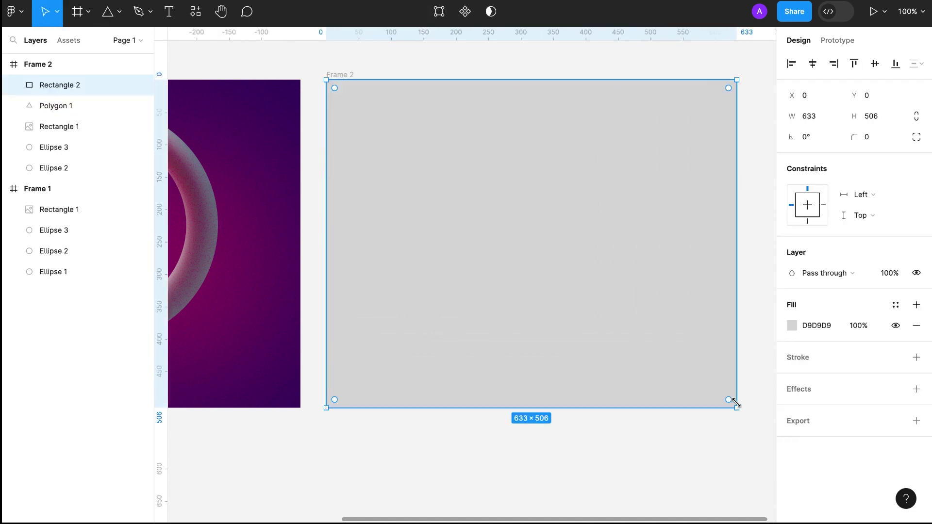
{"action": "left_click", "coordinate": [793, 323]}
{"action": "left_click_drag", "start_coordinate": [662, 364], "coordinate": [723, 364]}
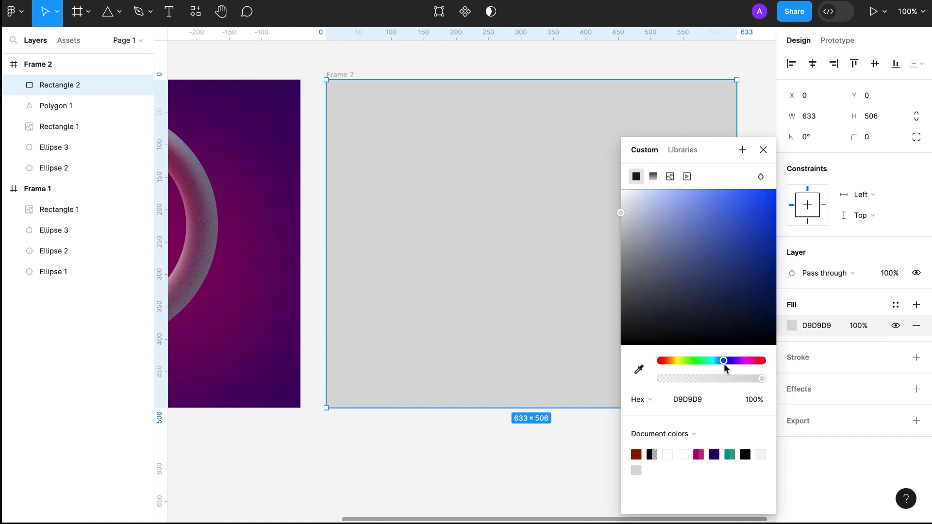
{"action": "left_click_drag", "start_coordinate": [620, 212], "coordinate": [774, 225]}
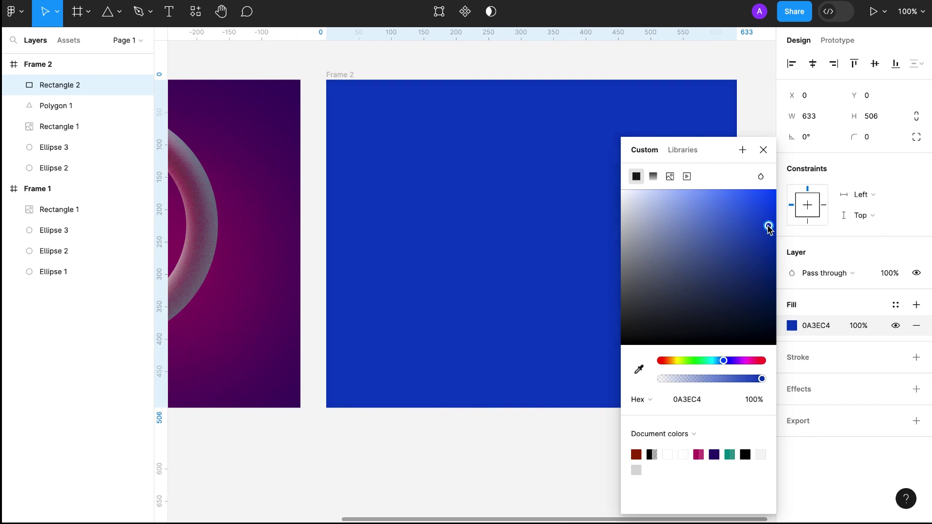
{"action": "left_click", "coordinate": [762, 149]}
{"action": "left_click", "coordinate": [824, 273]}
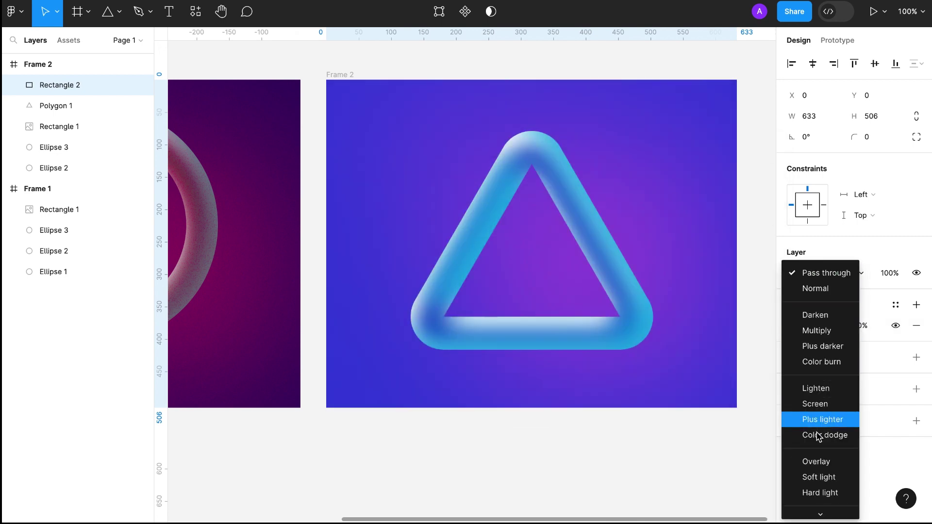
{"action": "left_click", "coordinate": [818, 461]}
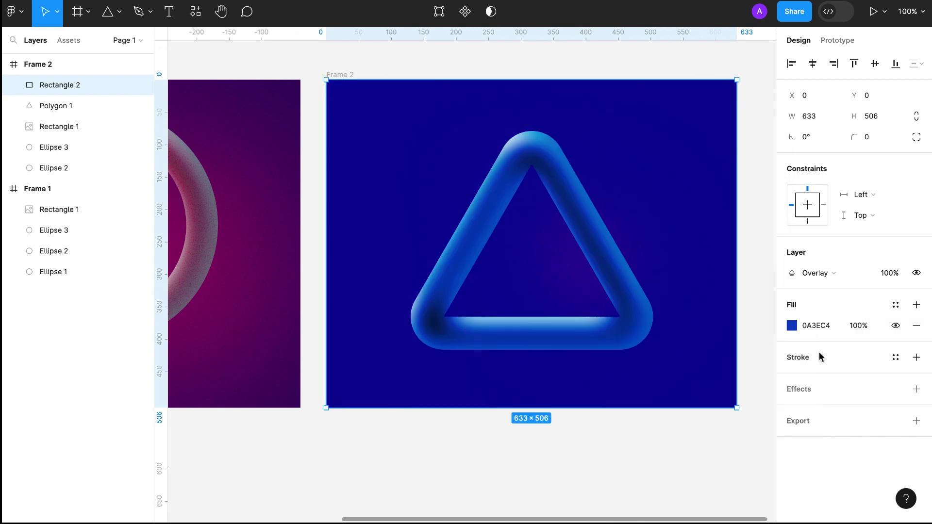
Add a noise image fill to the overlay rectangle with the Noise plugin
{"action": "left_click", "coordinate": [201, 18]}
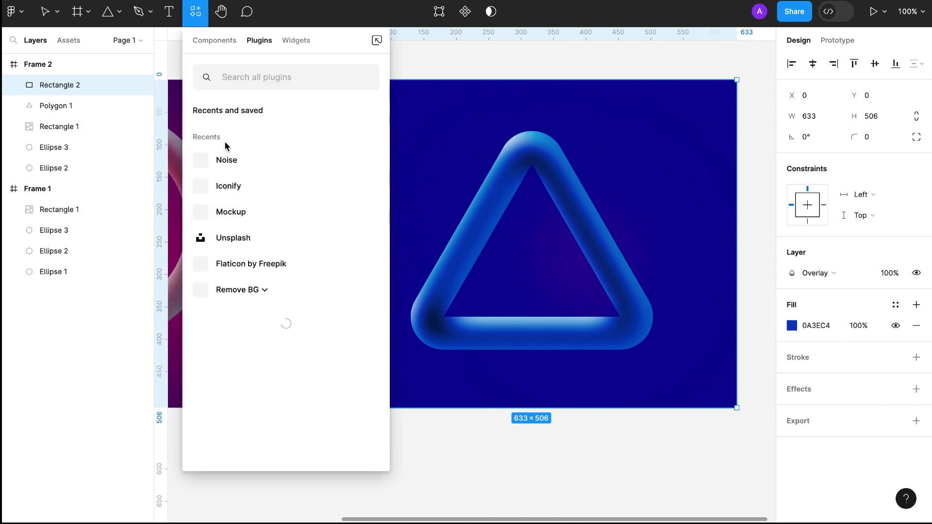
{"action": "left_click", "coordinate": [228, 158]}
{"action": "left_click", "coordinate": [613, 369]}
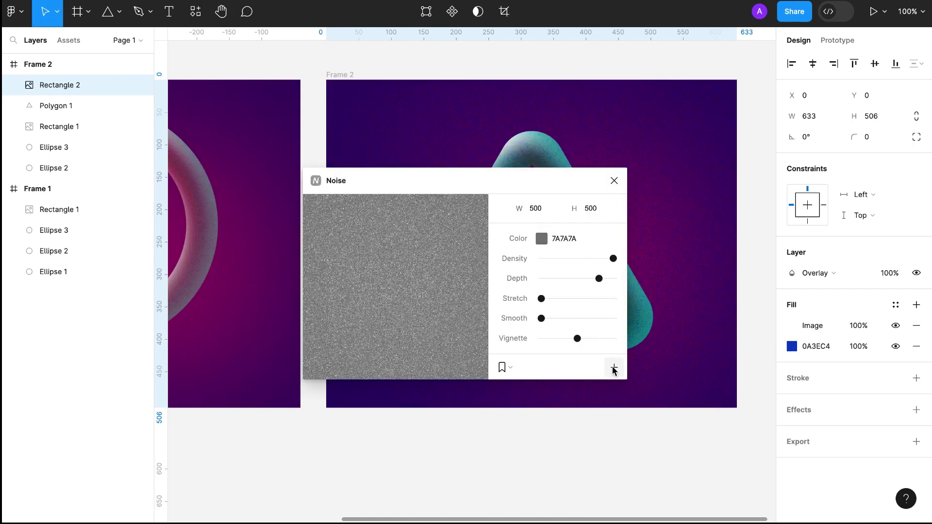
{"action": "left_click", "coordinate": [614, 181]}
Set the noise fill's opacity to 50%
{"action": "left_click", "coordinate": [857, 345]}
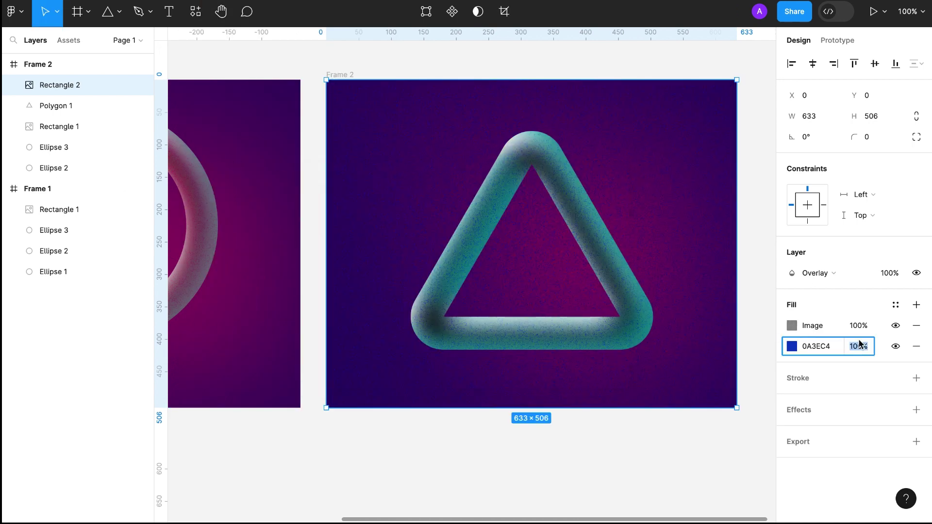
{"action": "left_click", "coordinate": [858, 325]}
{"action": "type", "text": "50"}
{"action": "key", "text": "Return"}
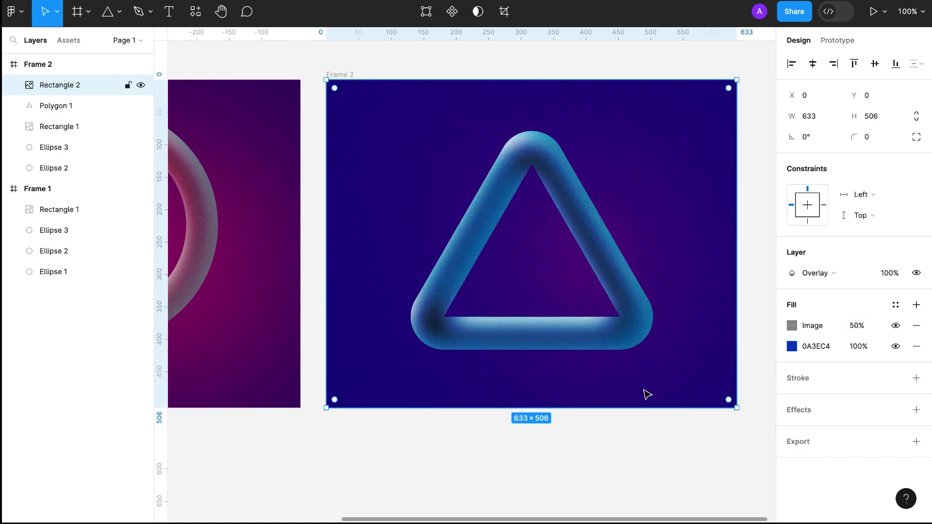
{"action": "left_click", "coordinate": [596, 467]}
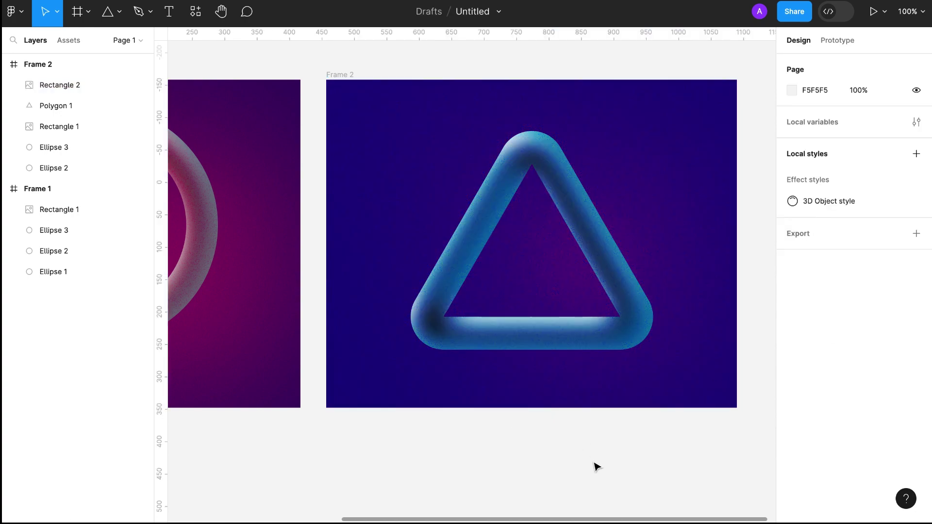